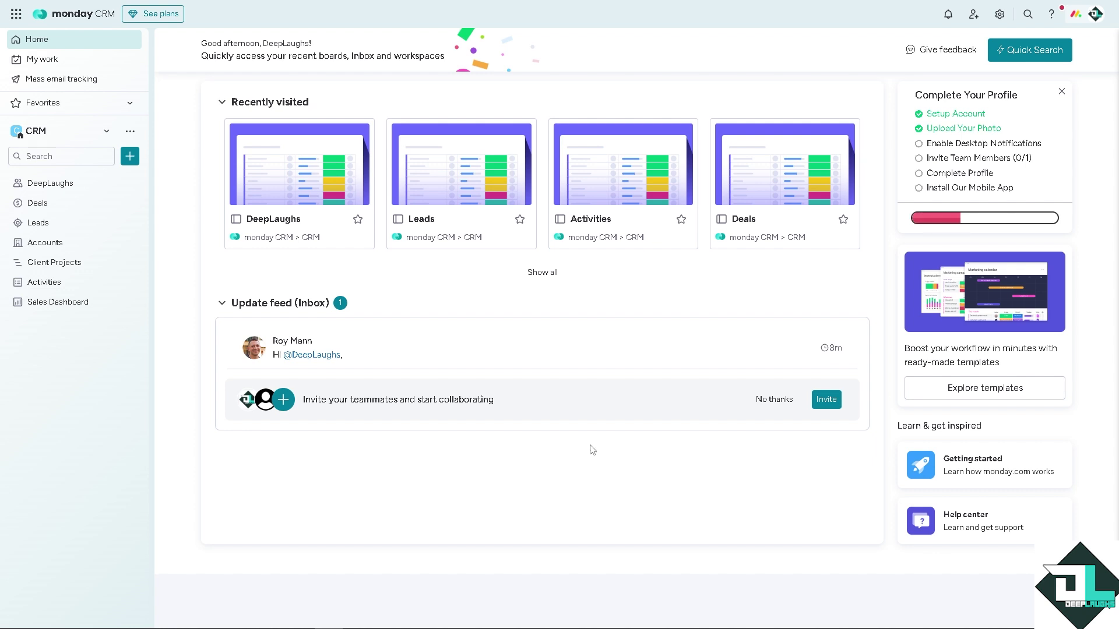
Open the monday App marketplace from the avatar's account menu.
click(1094, 17)
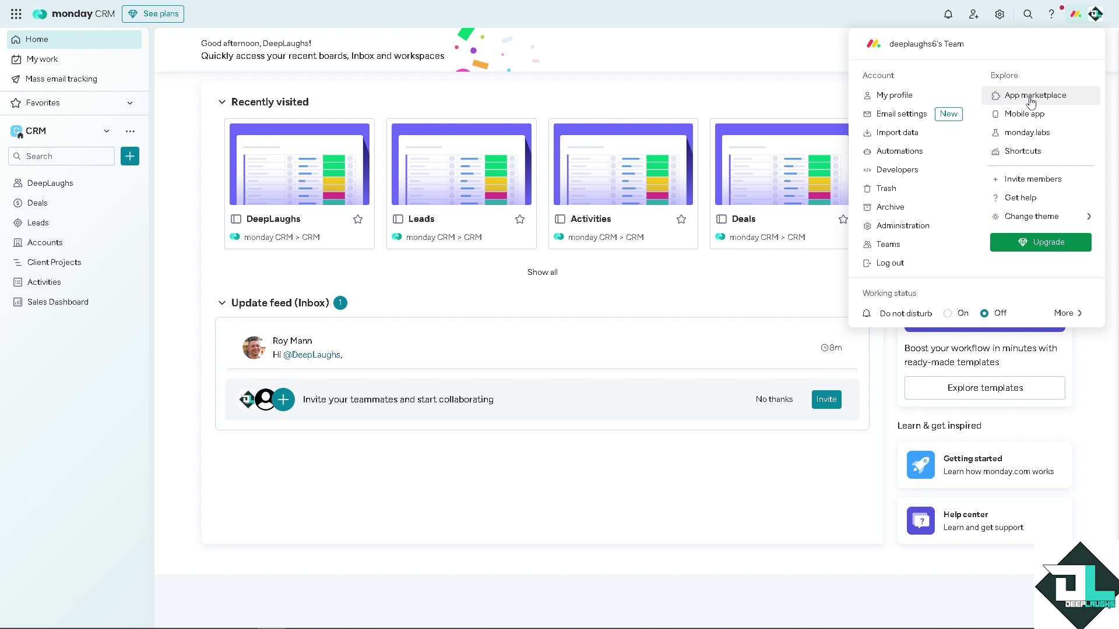
click(16, 14)
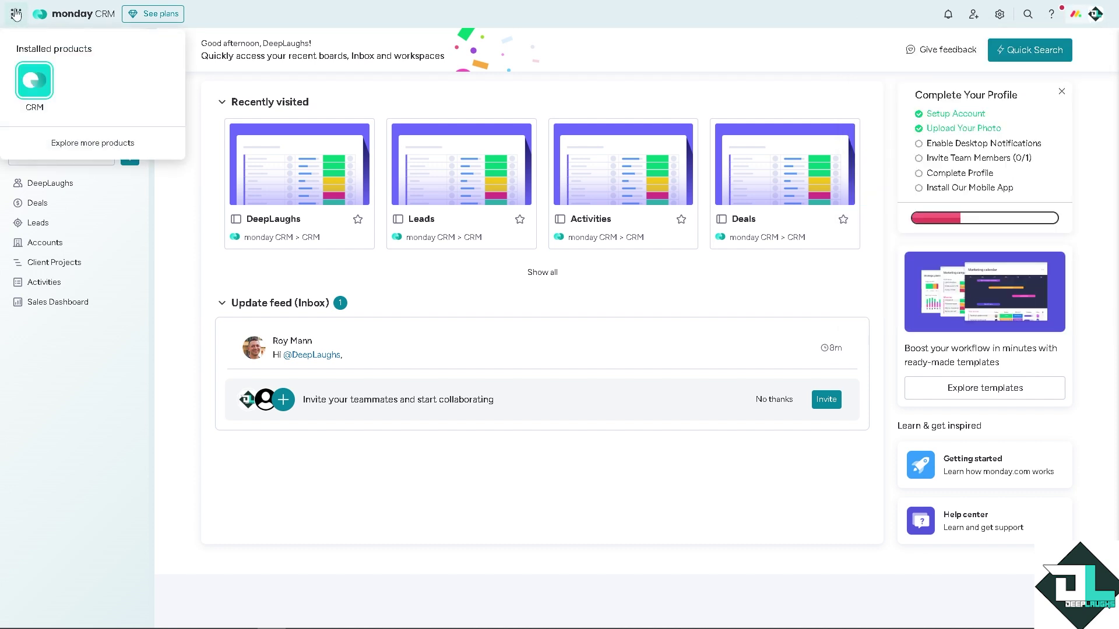
click(845, 19)
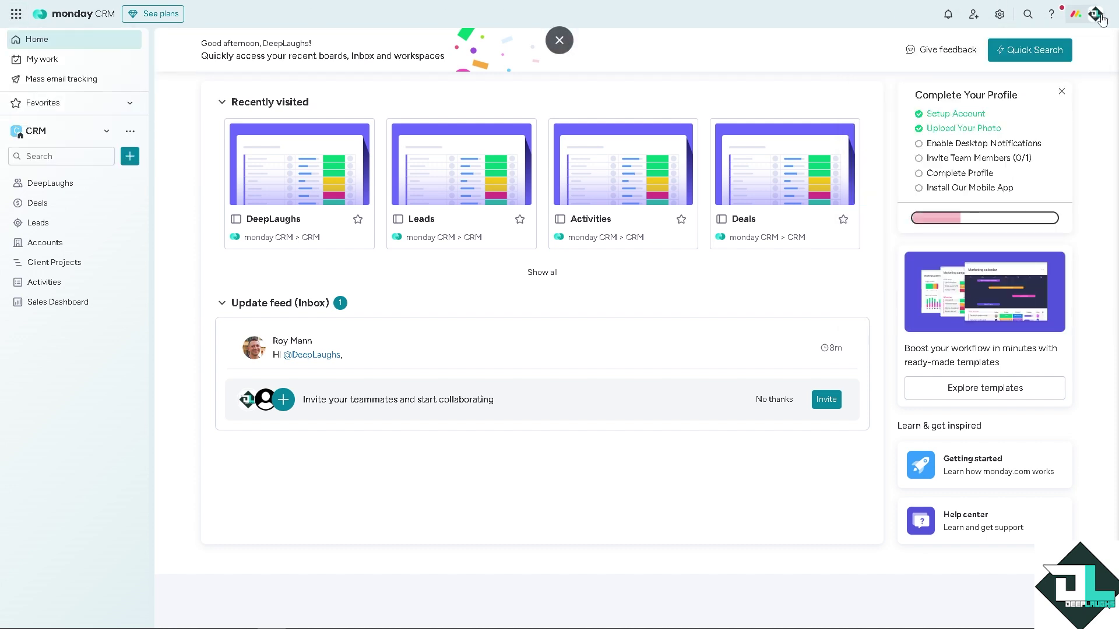
click(1097, 15)
click(1024, 95)
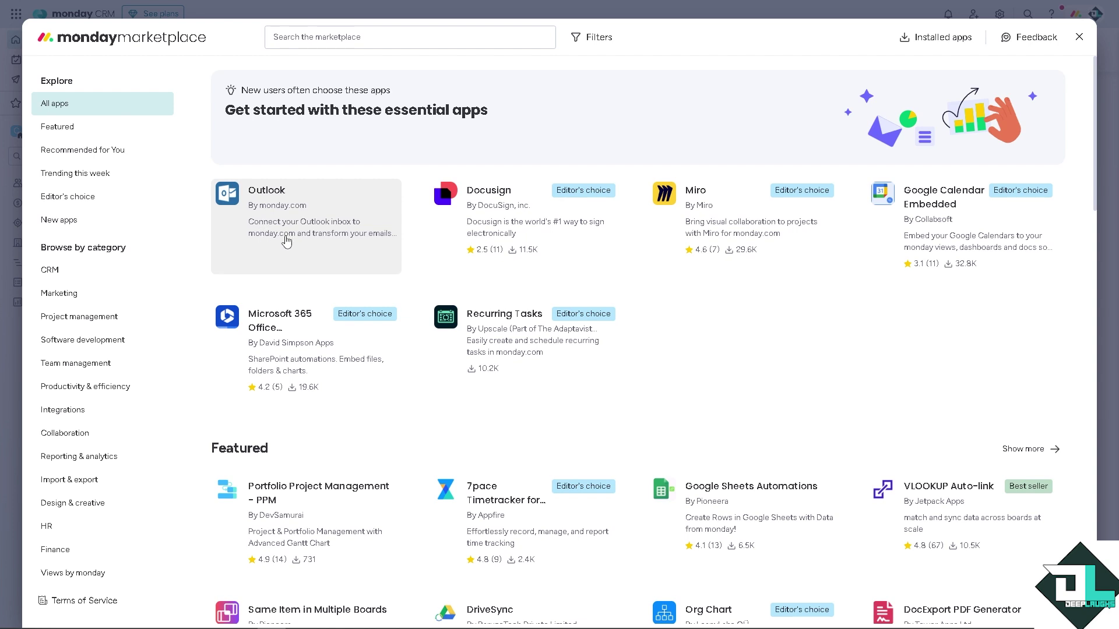
Open the Outlook app listing in the marketplace and choose Use App.
click(294, 207)
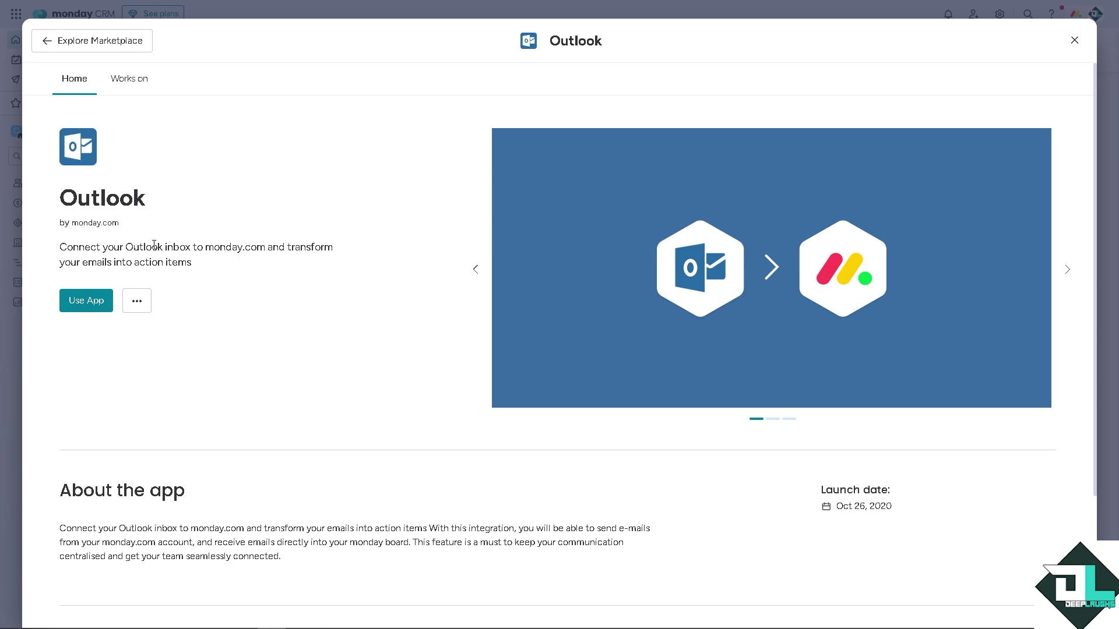
click(141, 308)
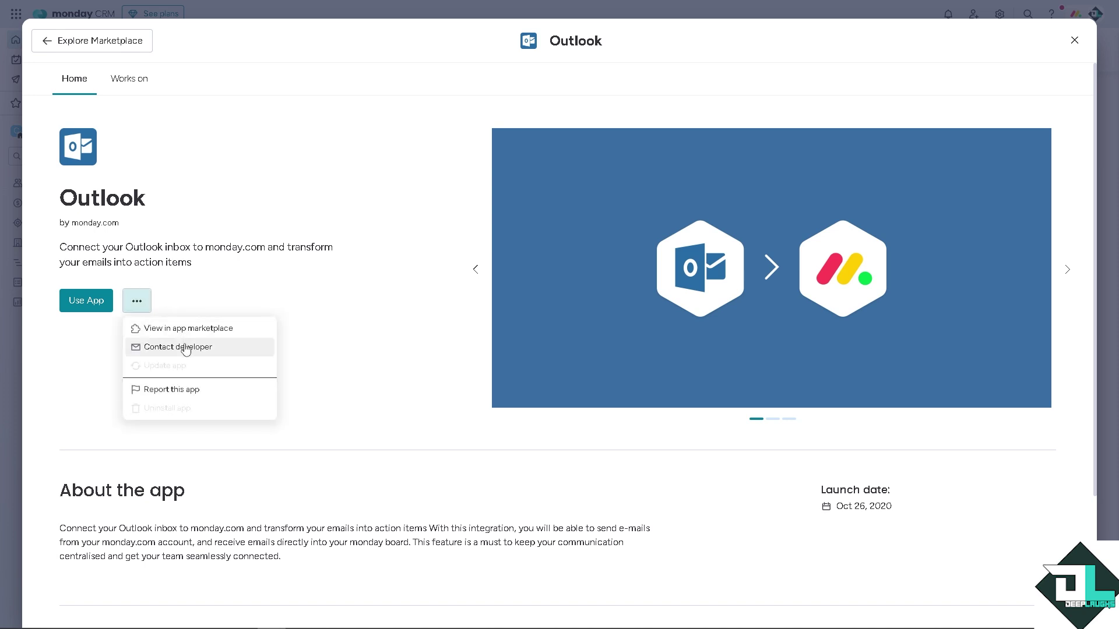
click(245, 190)
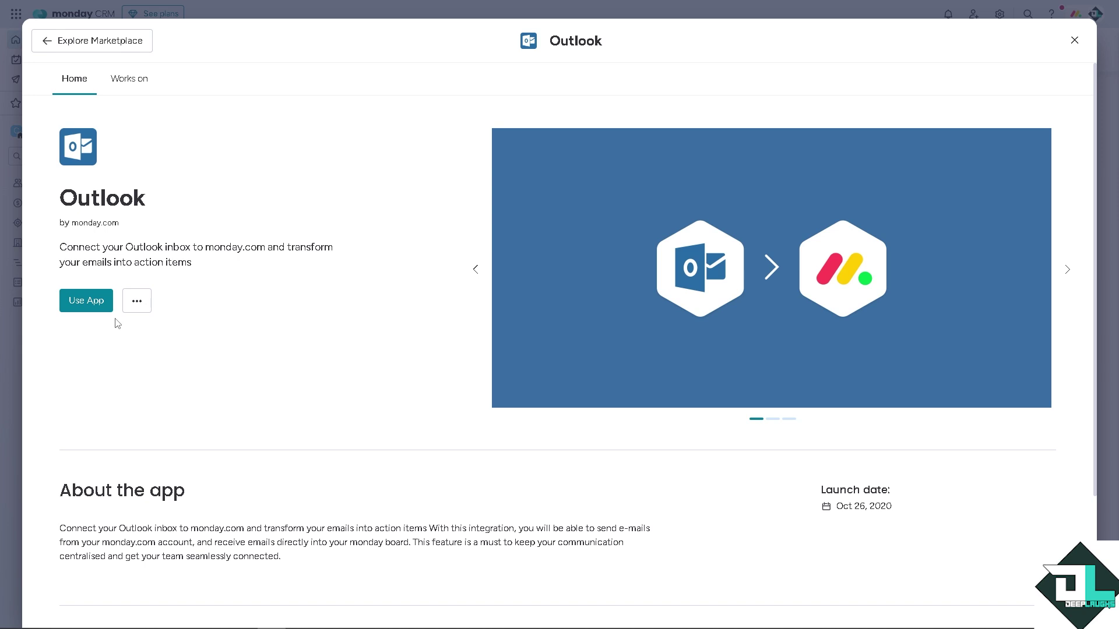
click(89, 306)
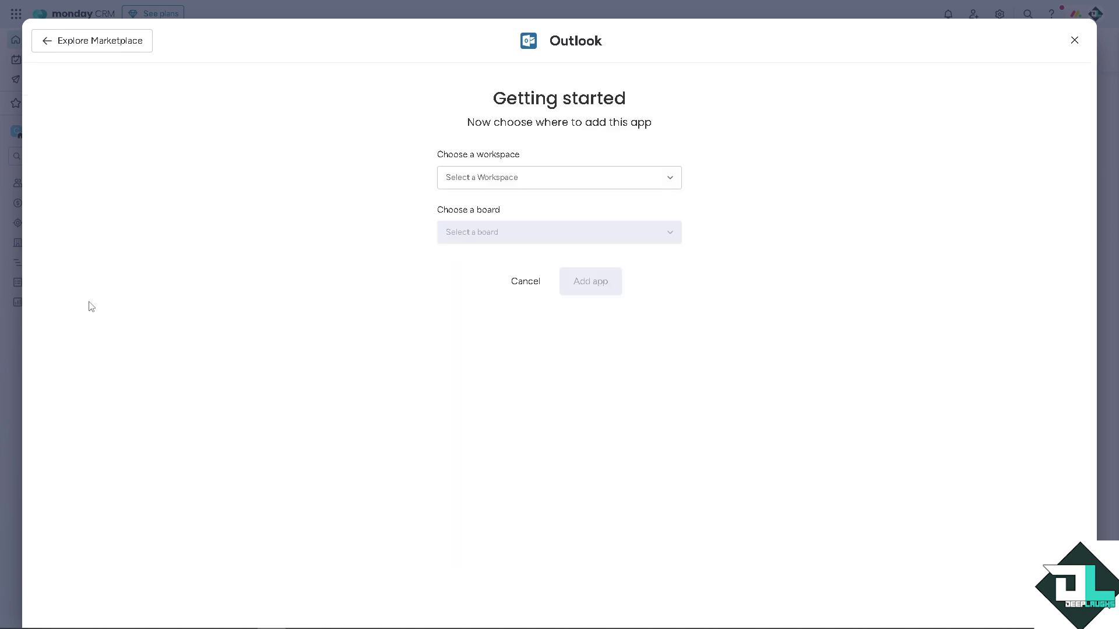
Add the Outlook app to the DeepLaughs board in the CRM workspace.
click(515, 186)
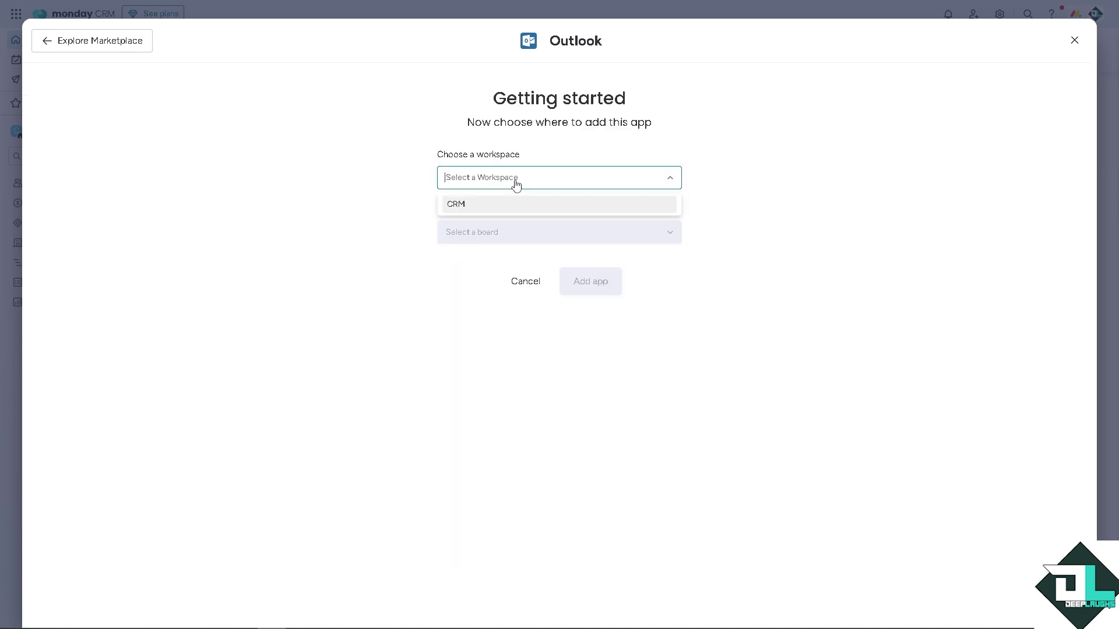
click(483, 210)
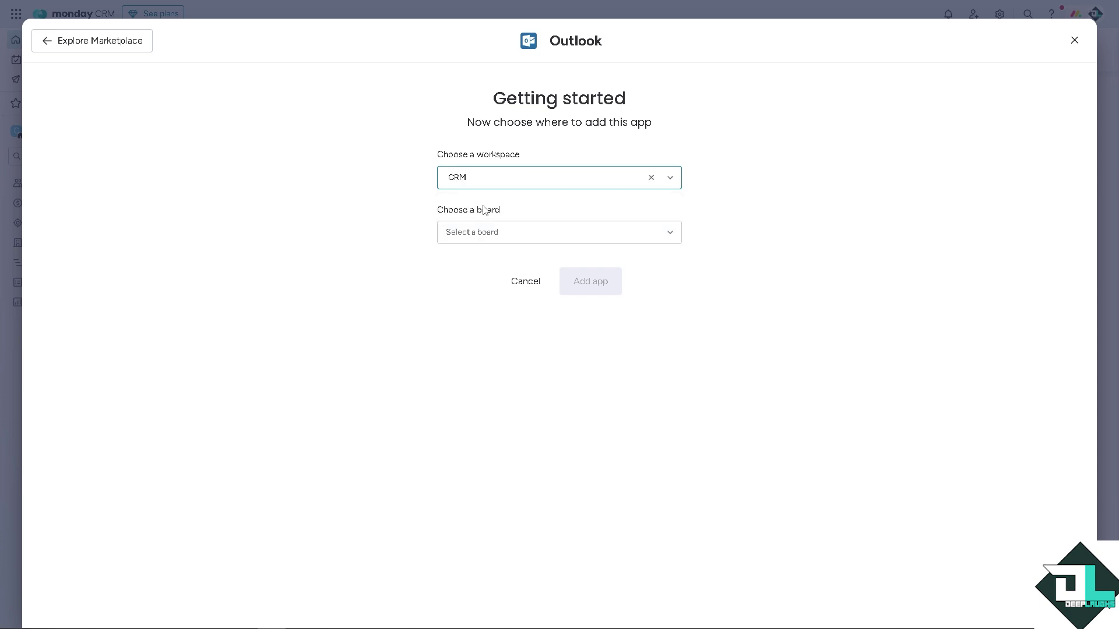
click(499, 234)
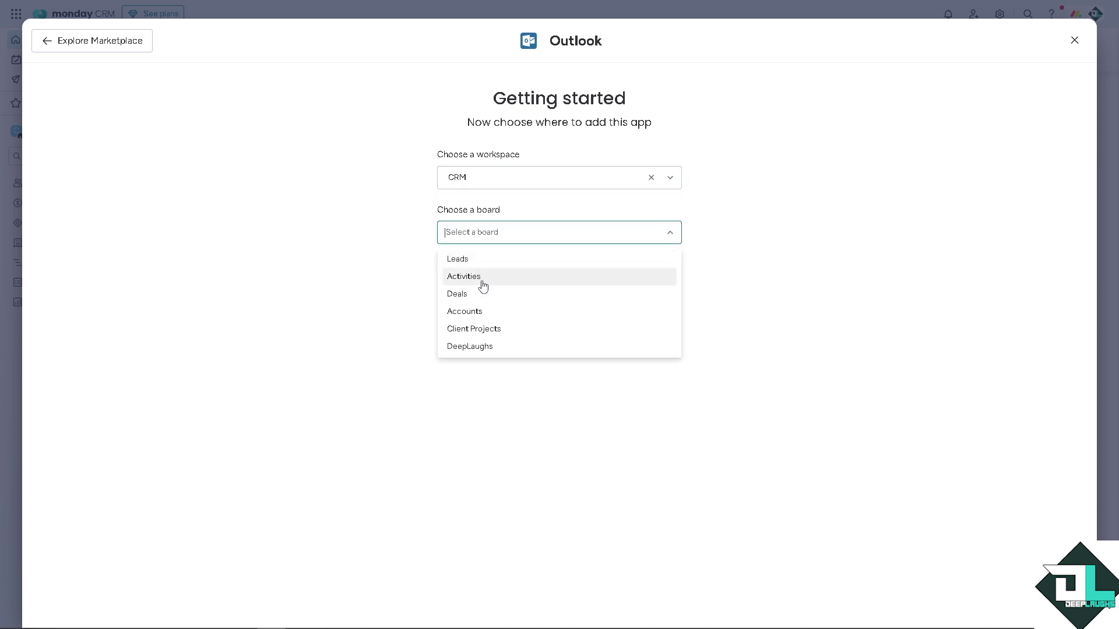
click(481, 348)
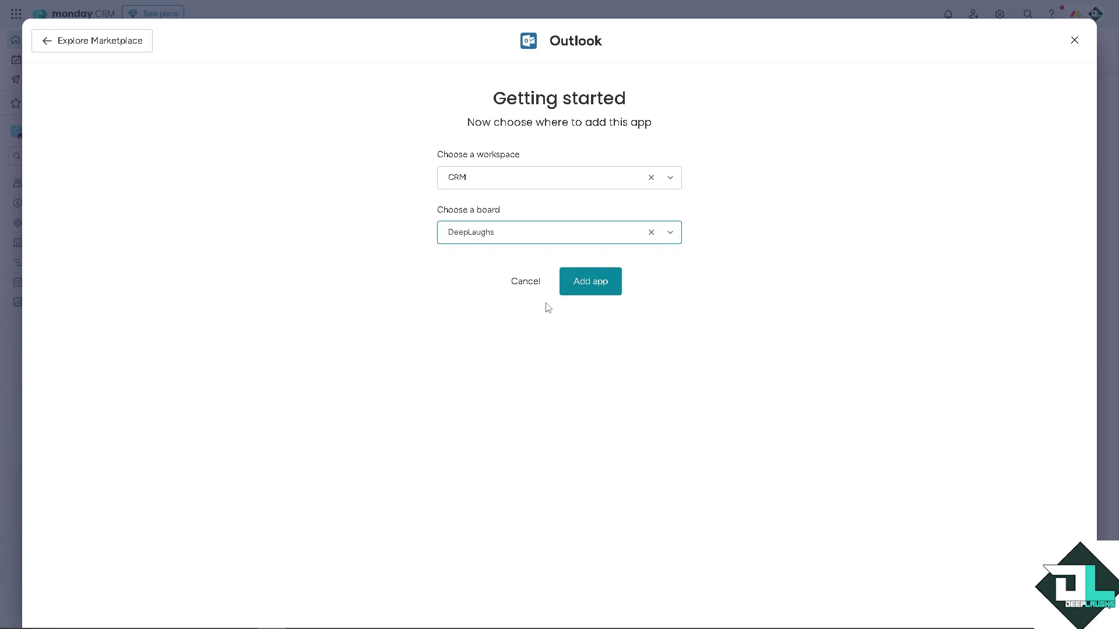
click(592, 289)
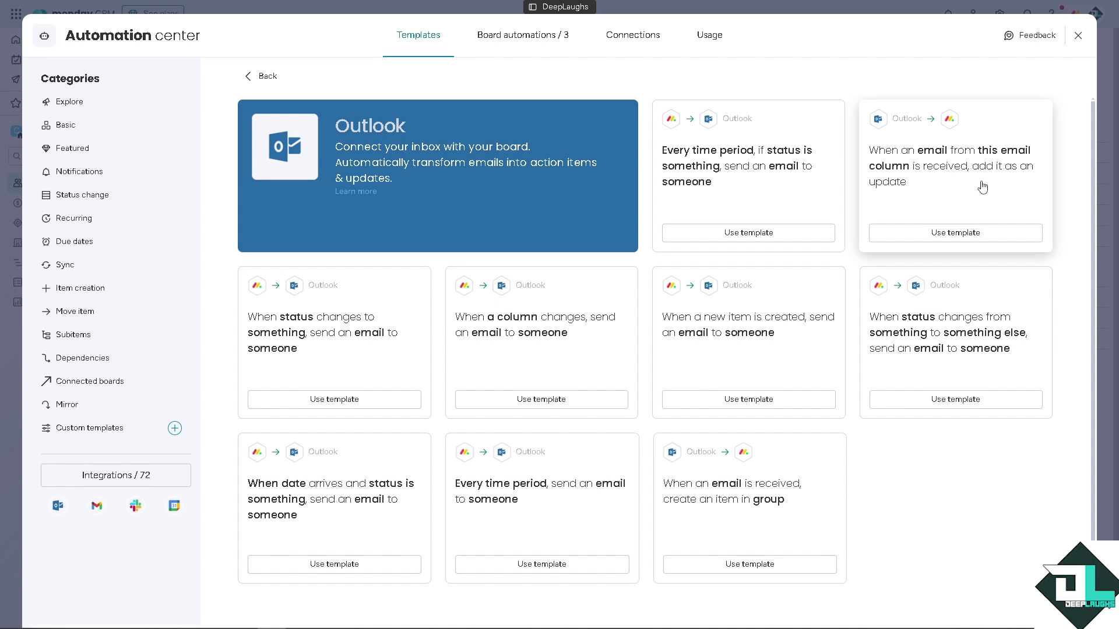
Use the 'Every time period, if status is something' template and connect an Outlook account.
click(749, 233)
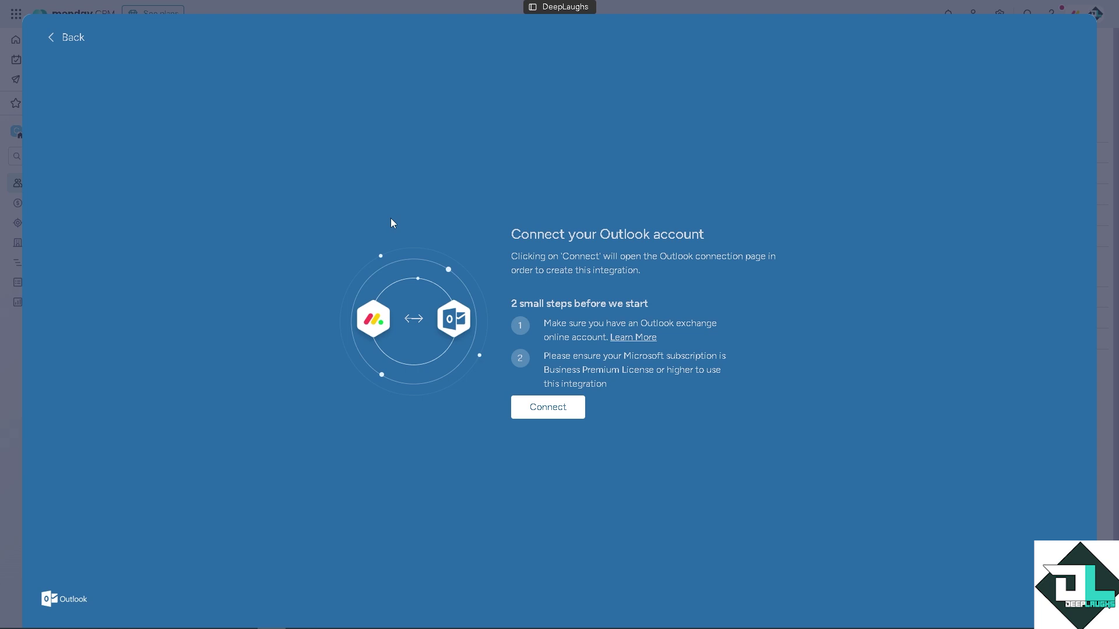
click(559, 411)
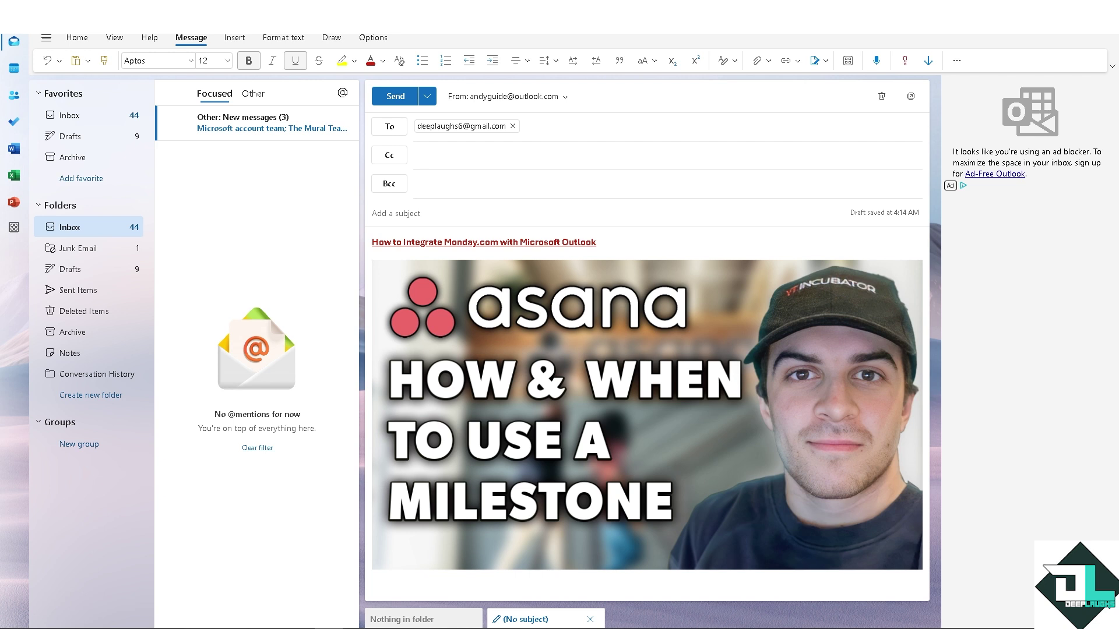
Show the Draw ribbon tools for the Outlook draft and switch the browser to full screen.
click(331, 37)
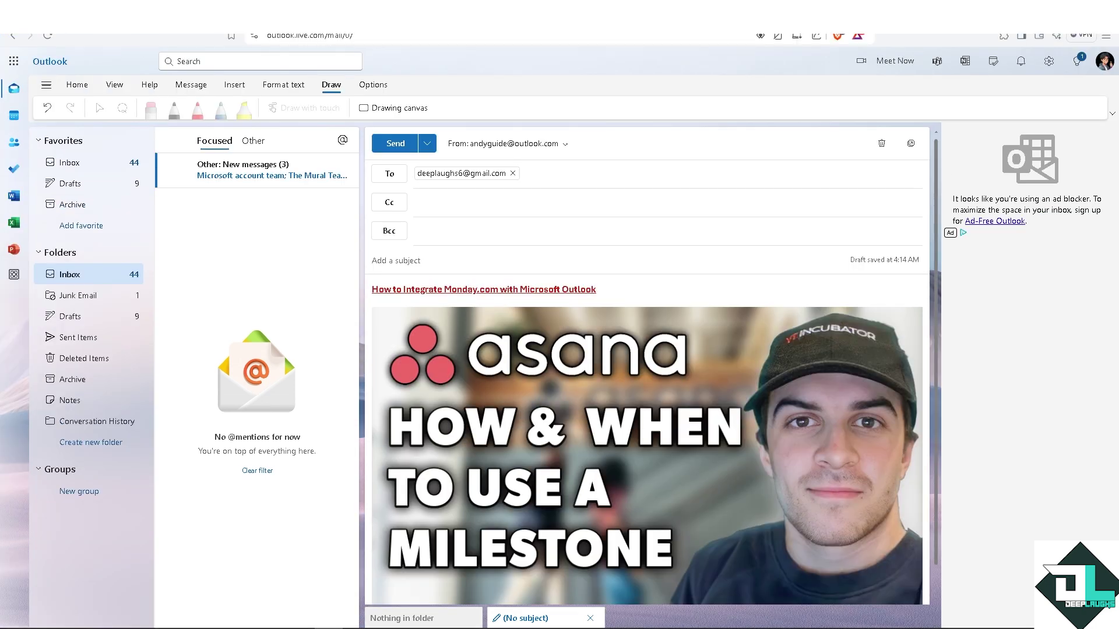
key(F11)
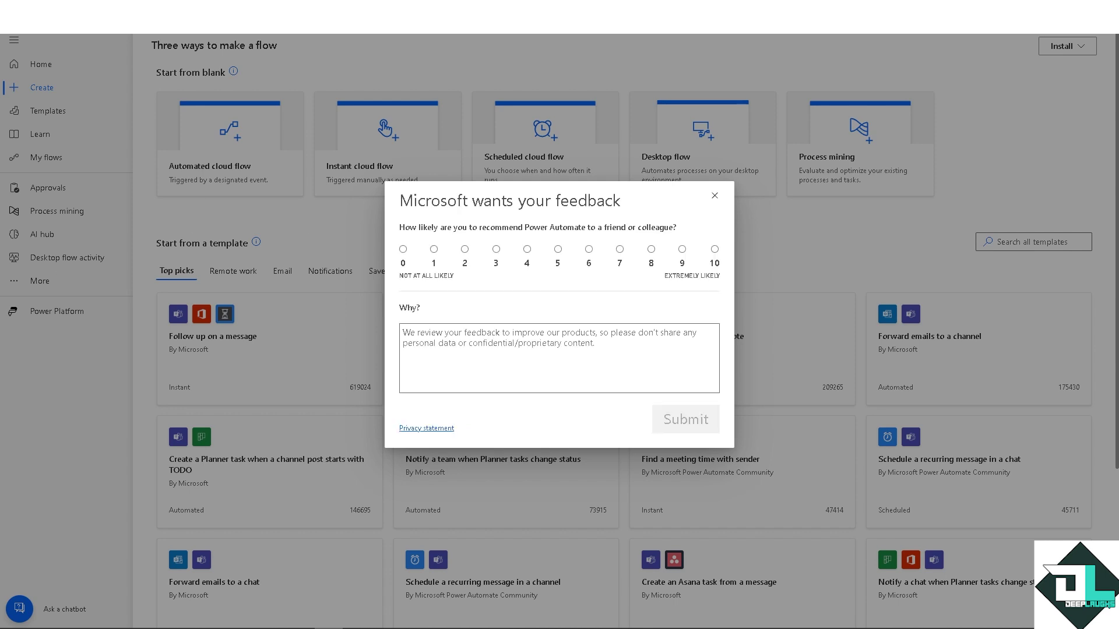
Start an automated cloud flow named DeepLaughs using monday's 'When an item's name changes' trigger.
click(715, 195)
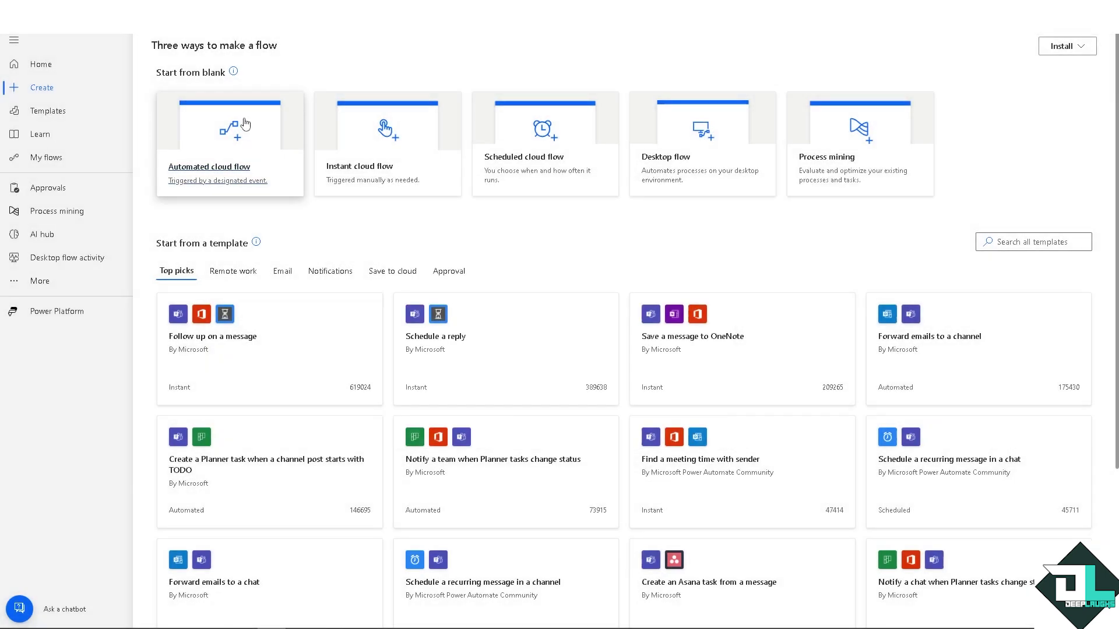
click(210, 136)
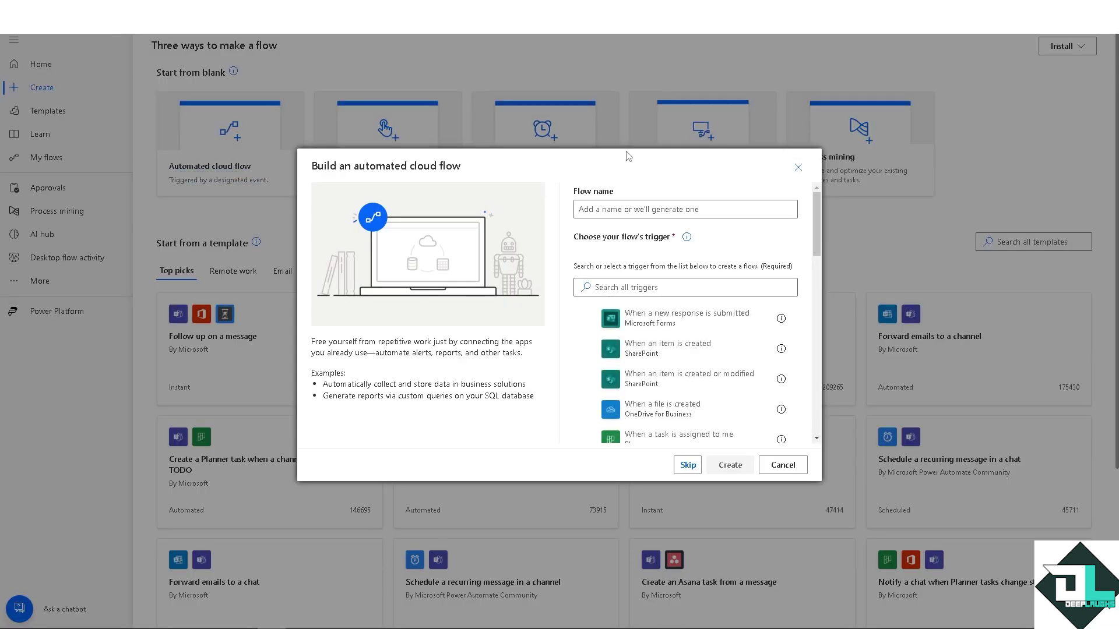
click(605, 205)
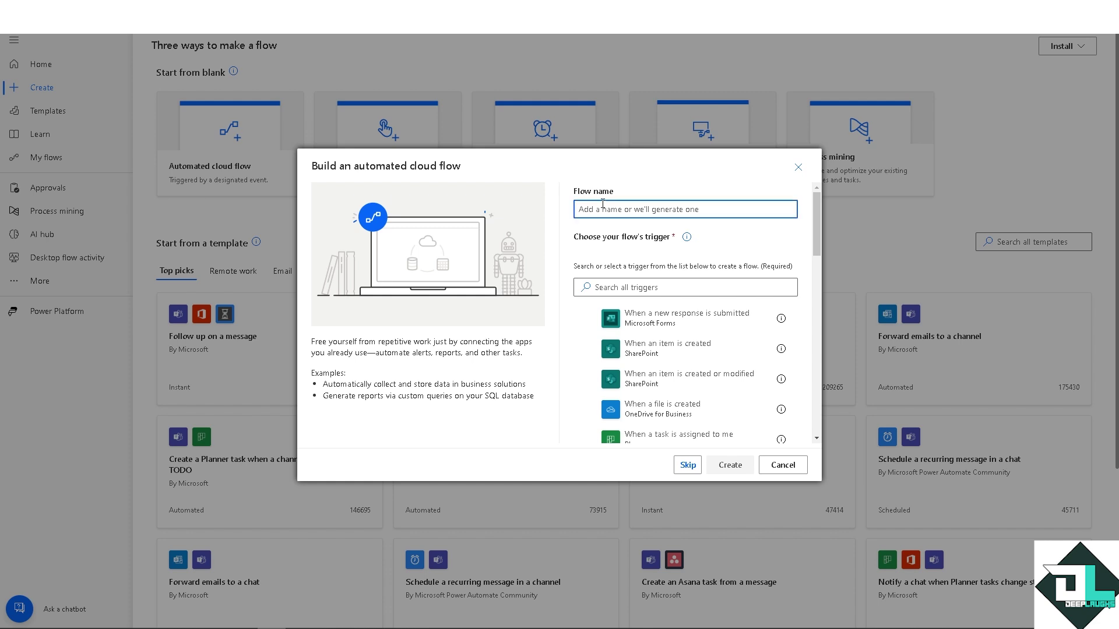
text(DeepLaughs)
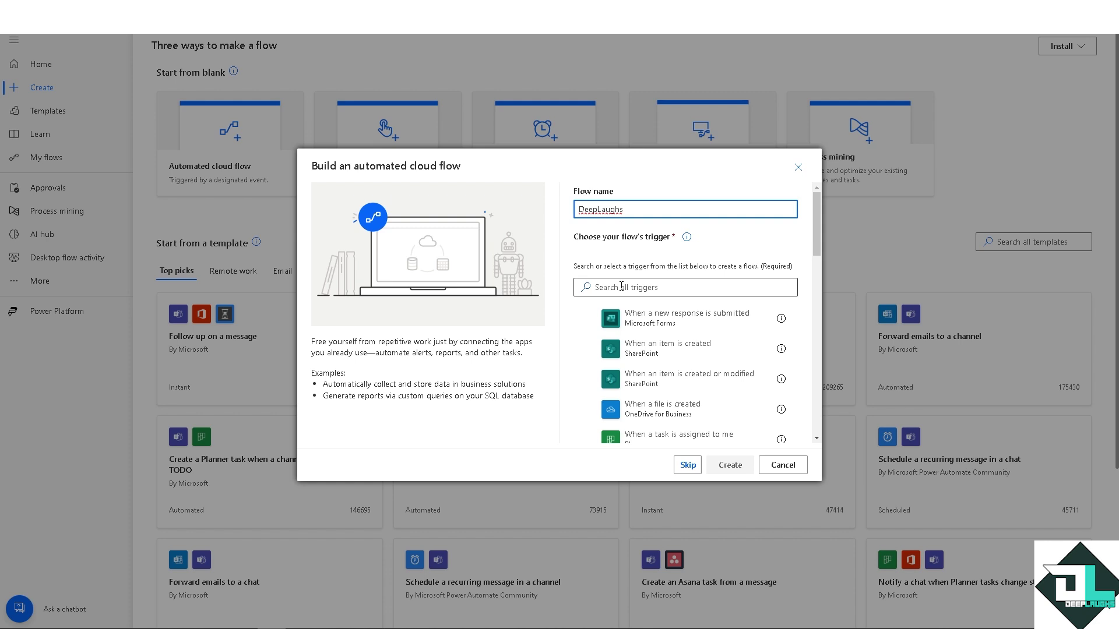
click(621, 287)
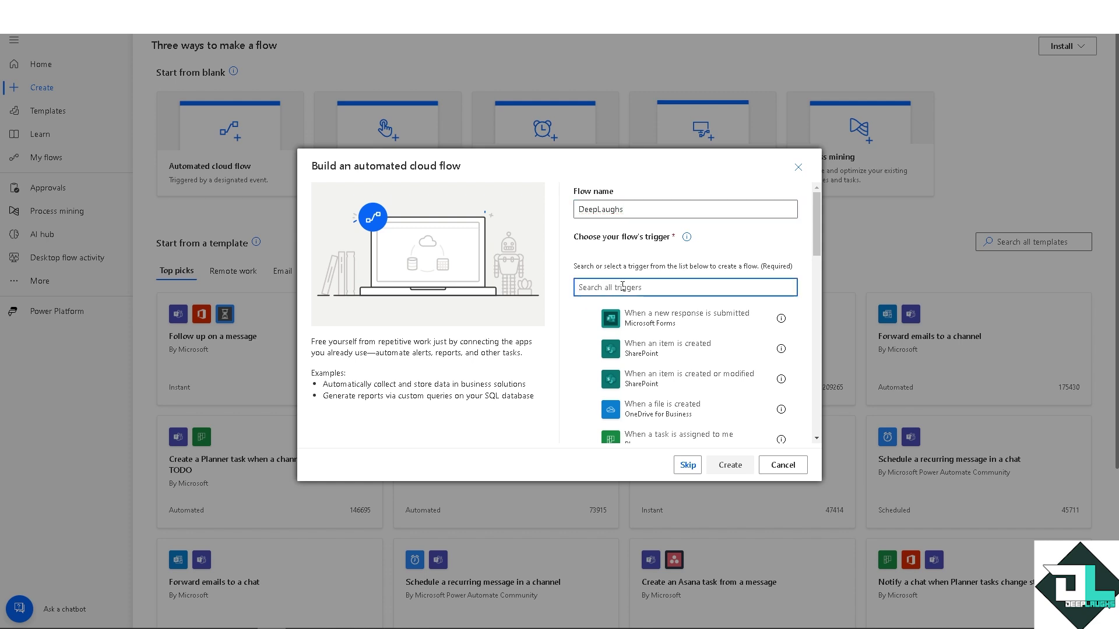
text(Monday)
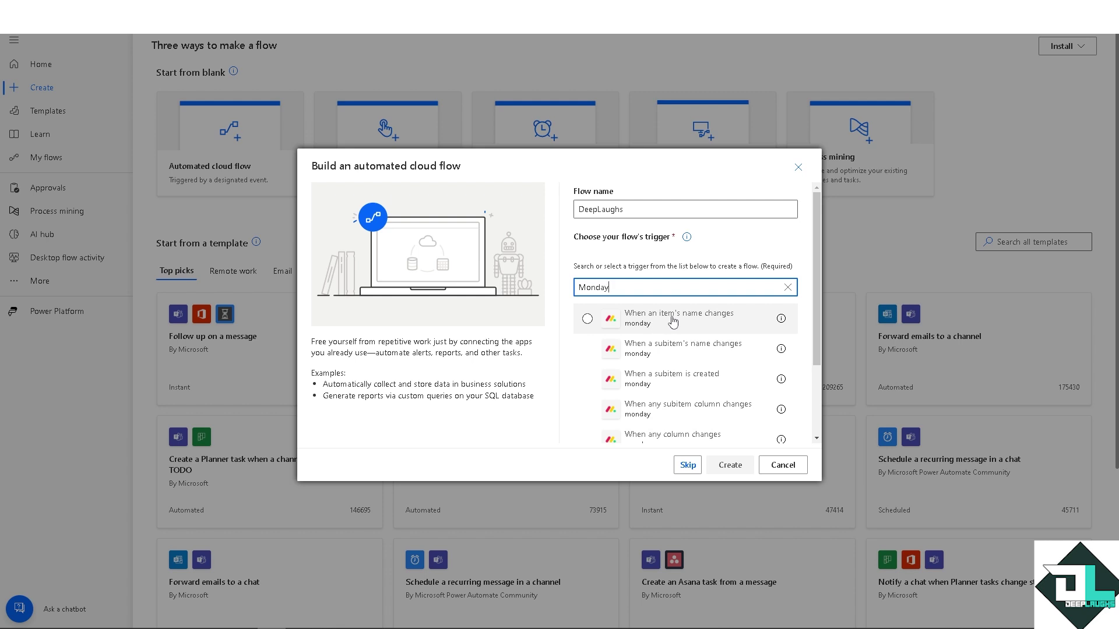
click(699, 331)
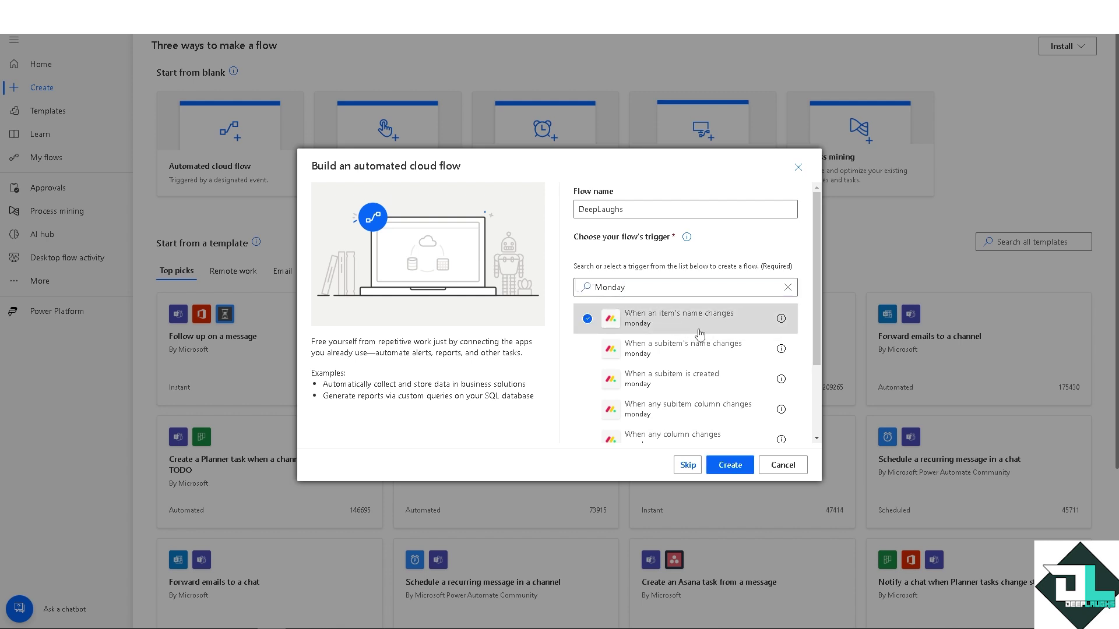
Create the DeepLaughs flow and move the Power Automate app sign-in popup aside.
click(732, 466)
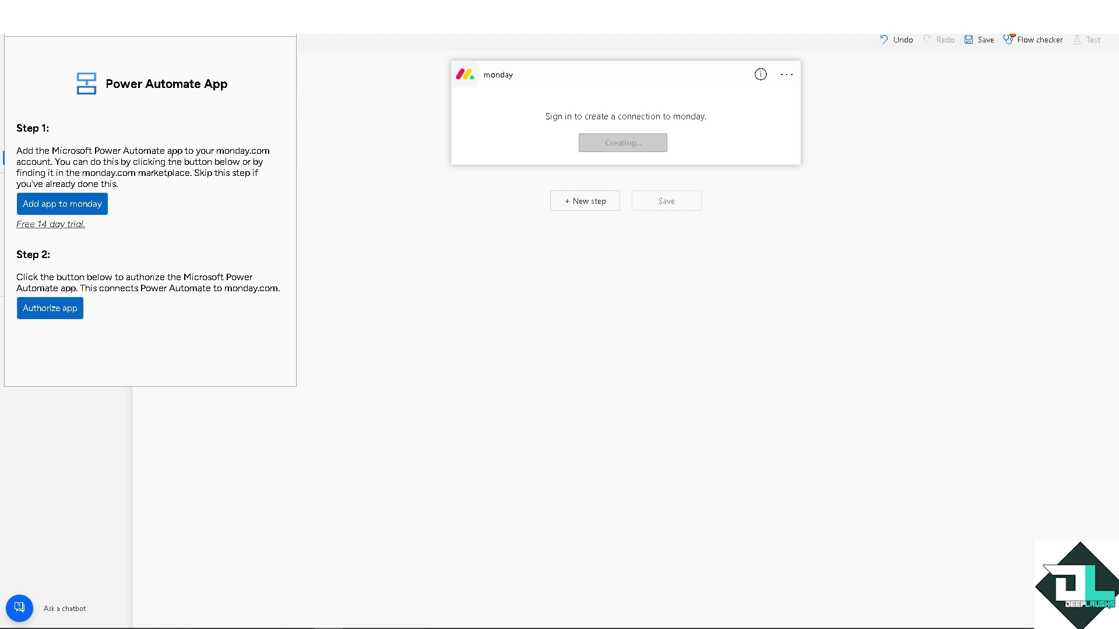
drag(133, 18, 322, 119)
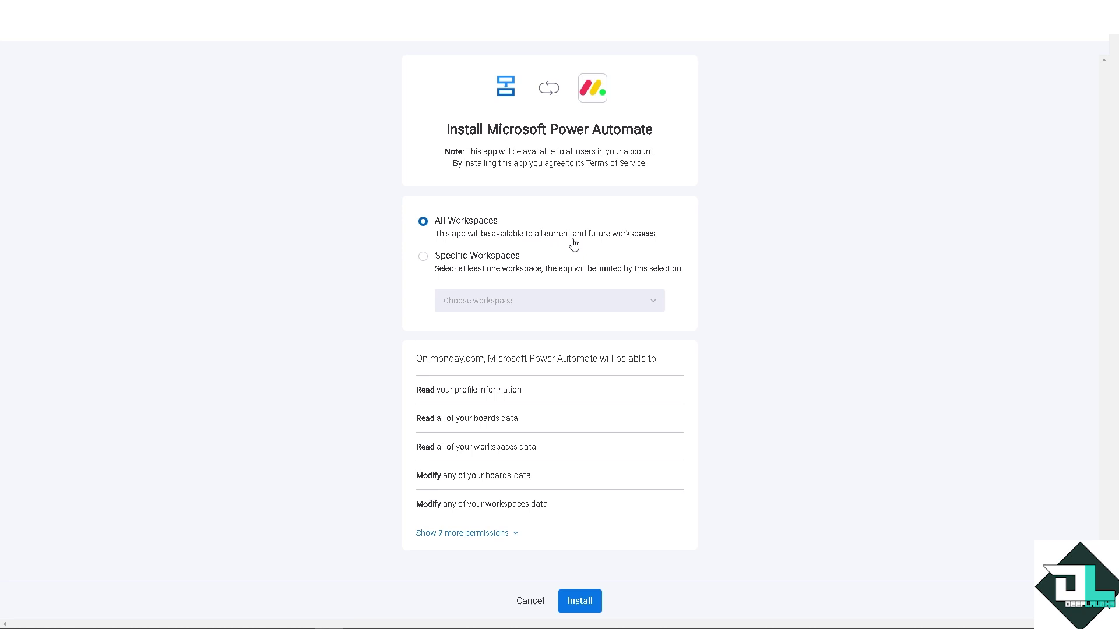
Install Microsoft Power Automate into monday with All Workspaces selected.
click(580, 602)
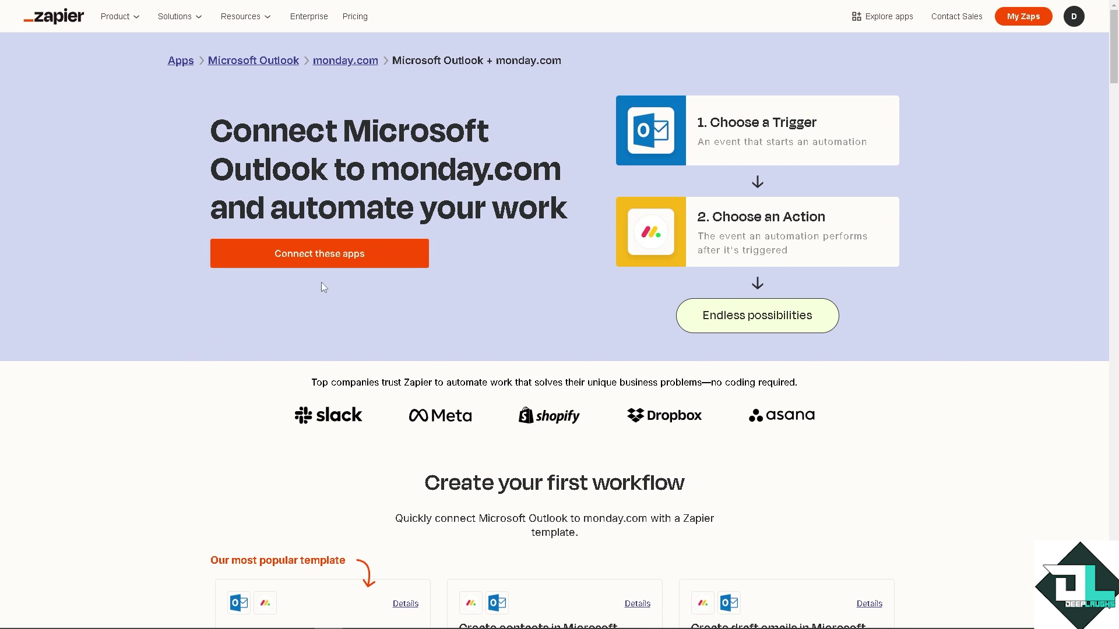
Create the Outlook-to-monday.com Zap titled 'How to Integrate Monday.com with Microsoft Outlook'.
click(361, 258)
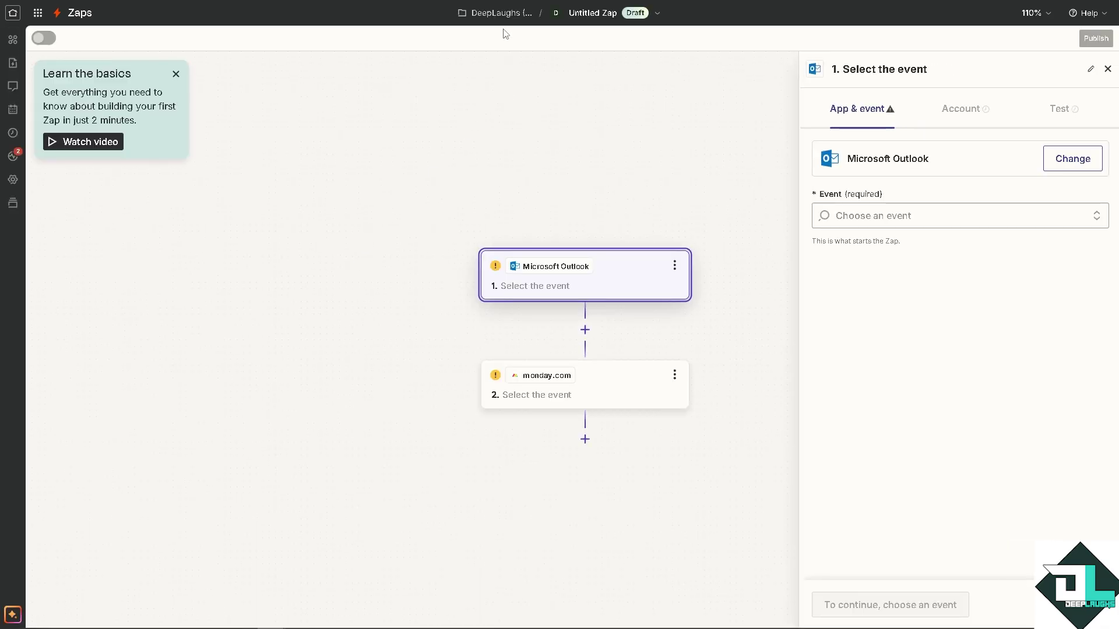
click(586, 15)
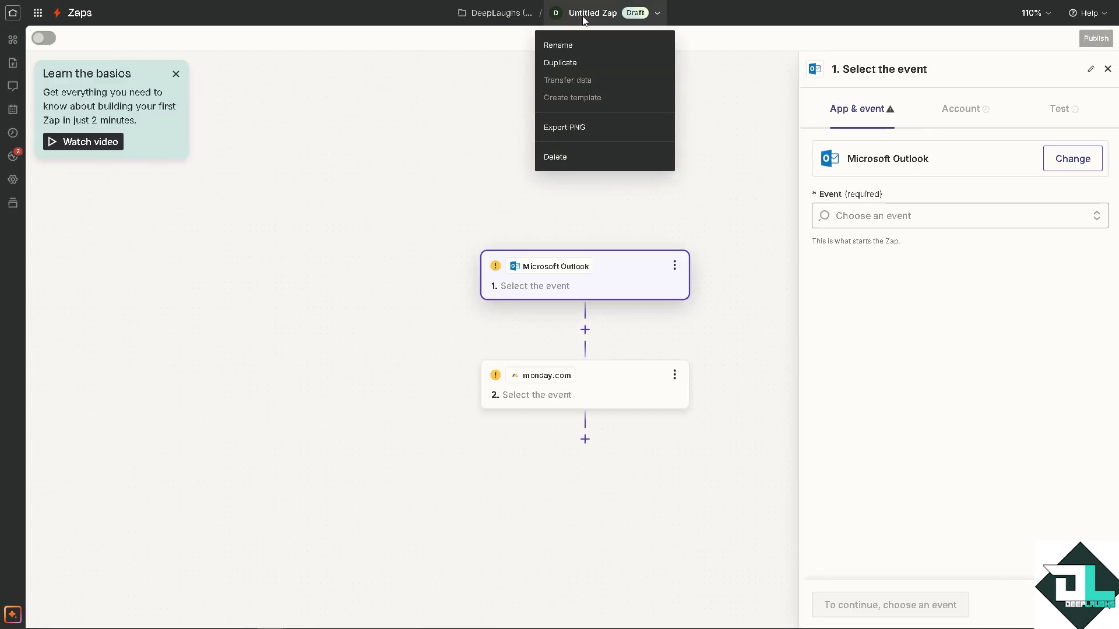
click(570, 43)
text(How to Integrate Monday.com with Microsoft Outlook)
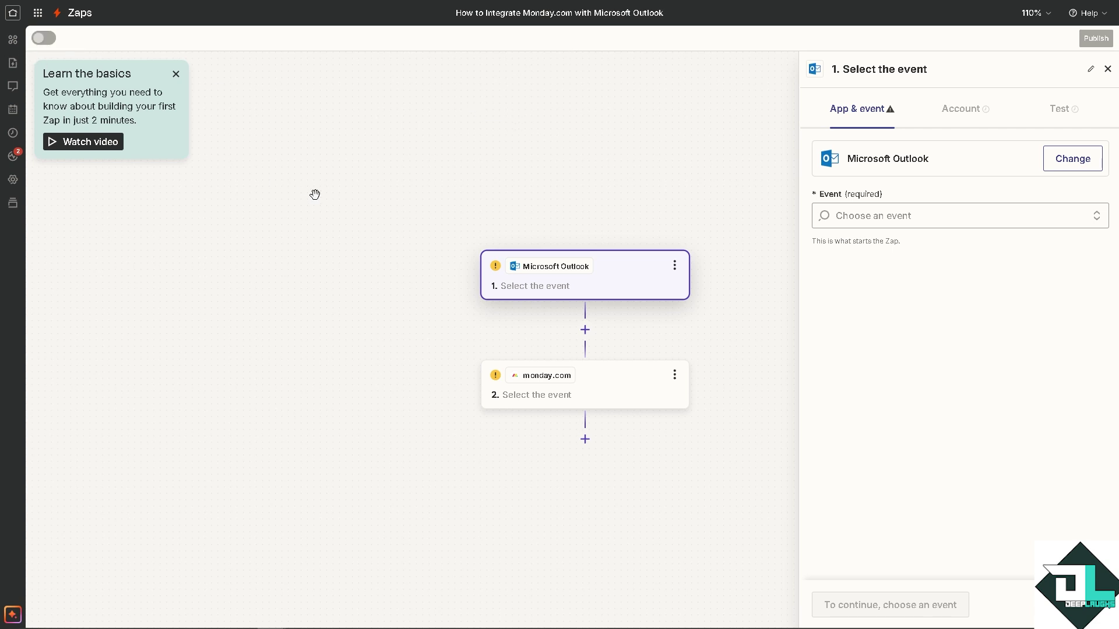
click(613, 280)
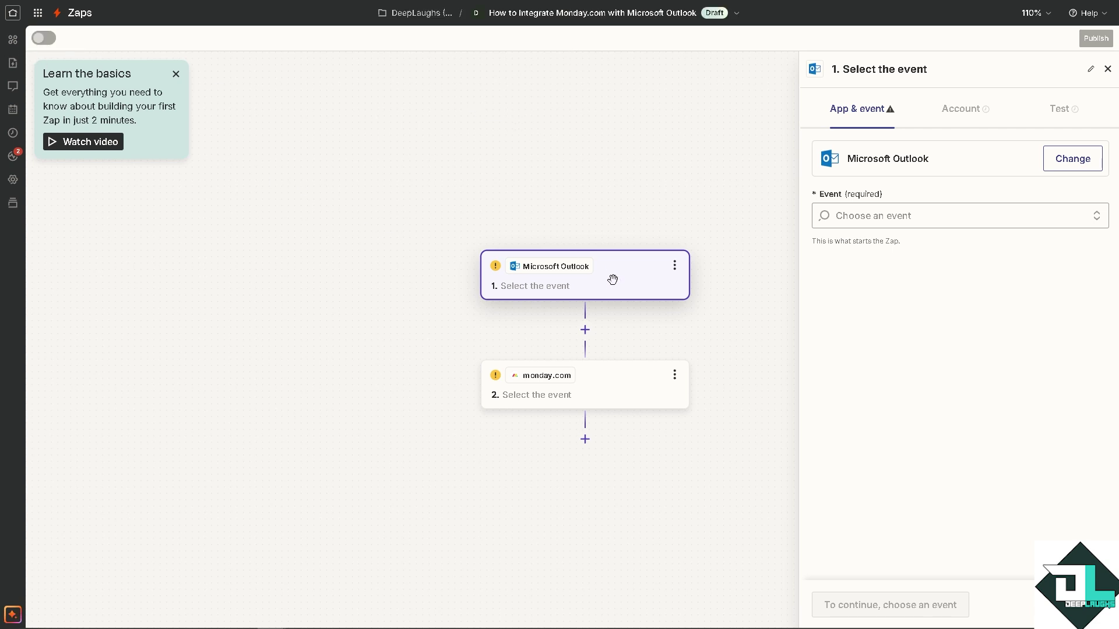
click(885, 216)
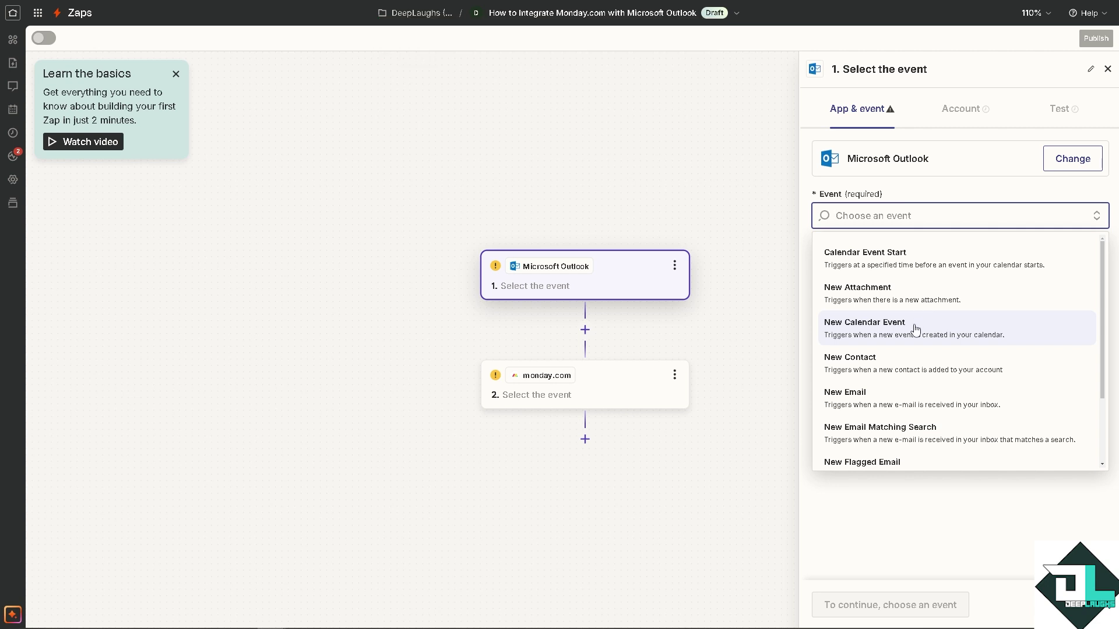
Set the Outlook trigger to New Calendar Event on the Calendar calendar, signed in, and test it.
click(896, 331)
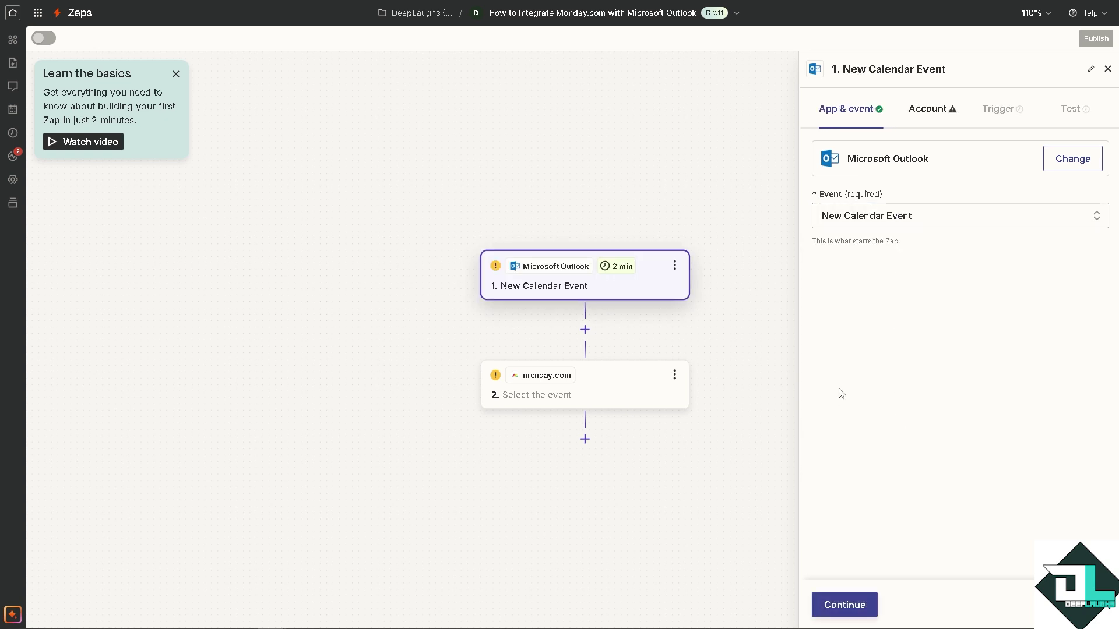
click(848, 605)
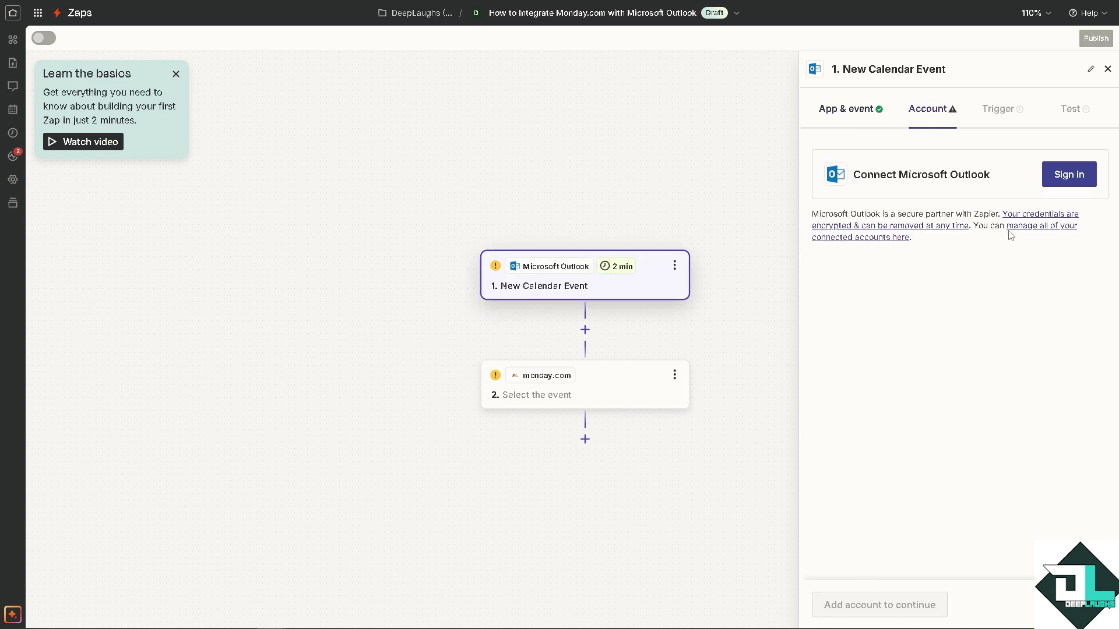
click(1069, 177)
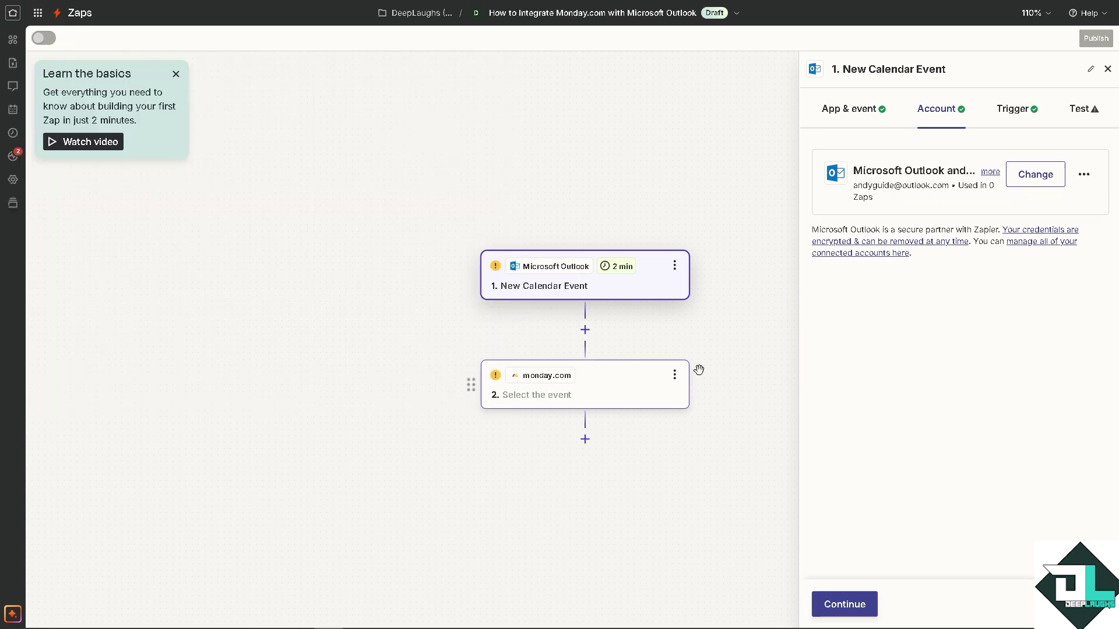
click(846, 604)
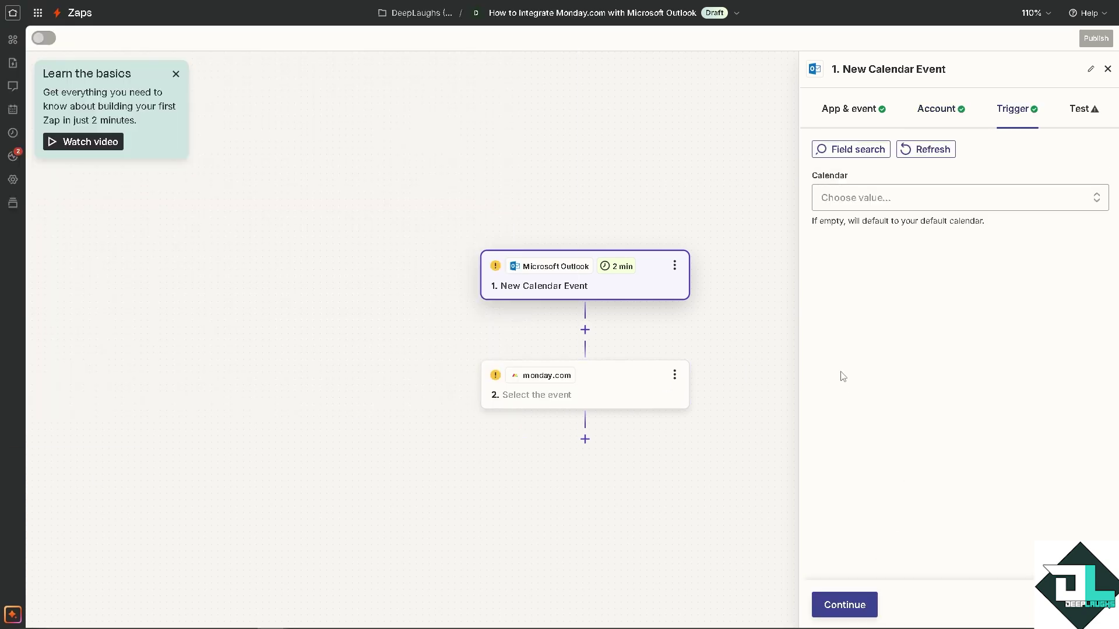
click(927, 203)
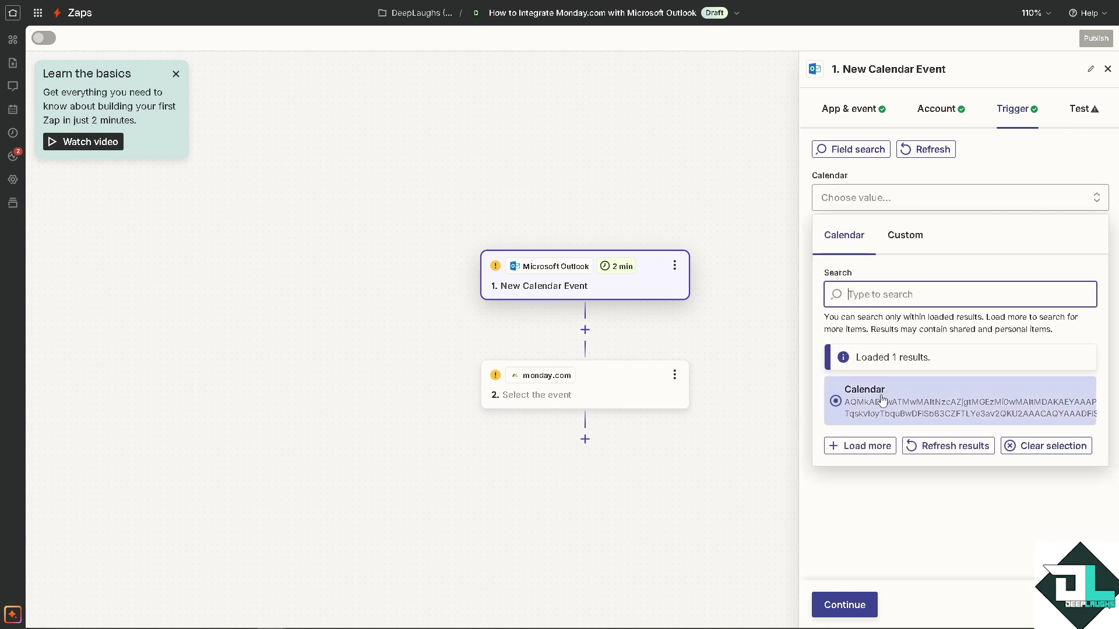
click(882, 391)
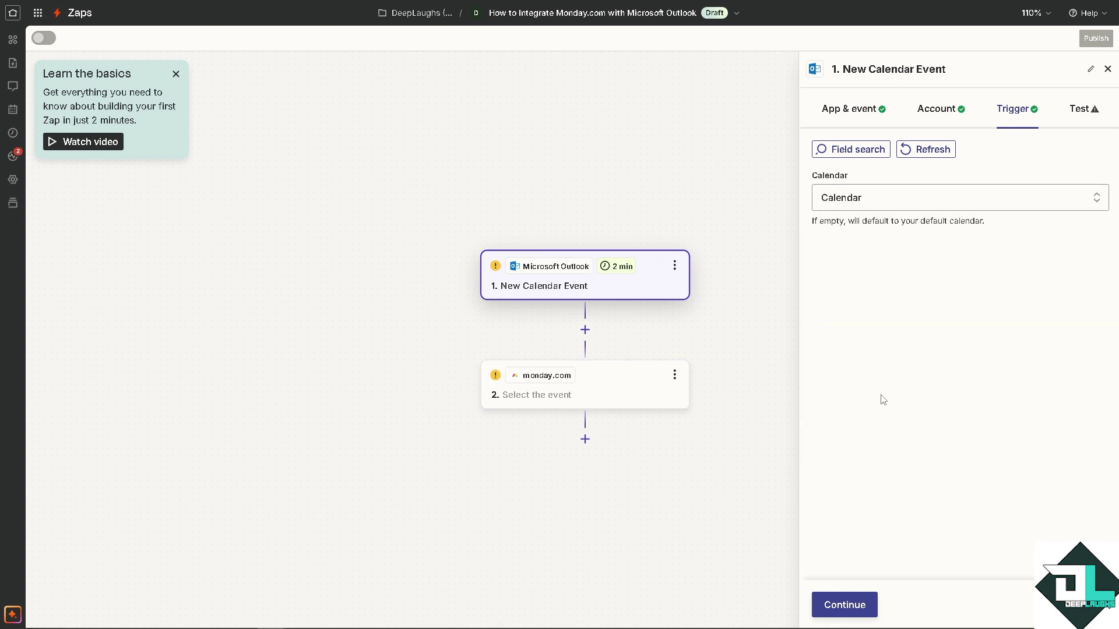
click(844, 605)
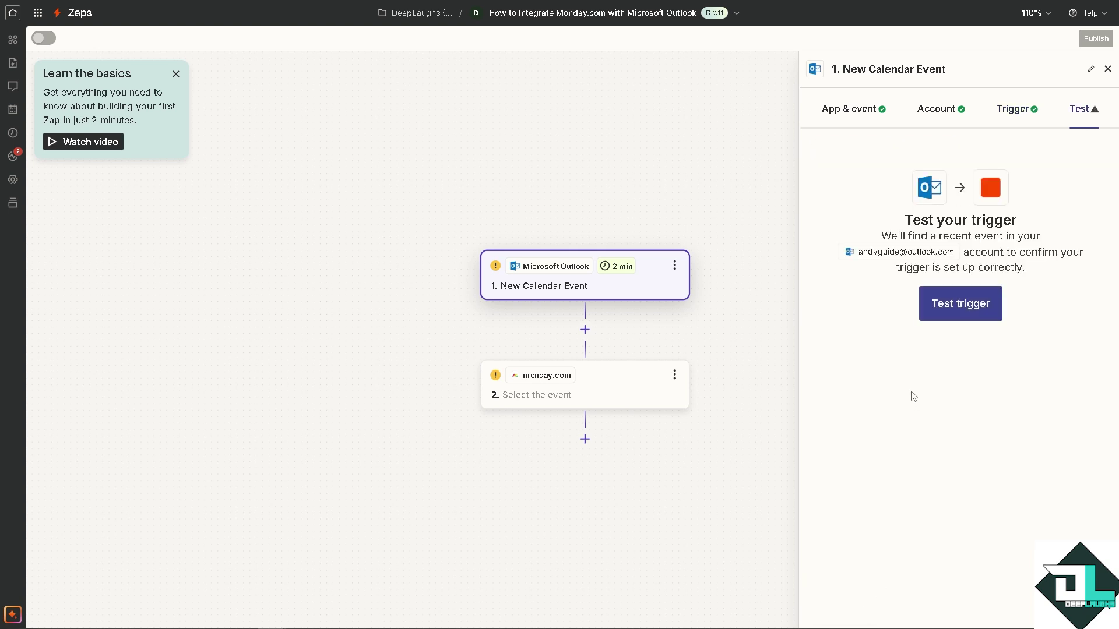
click(965, 306)
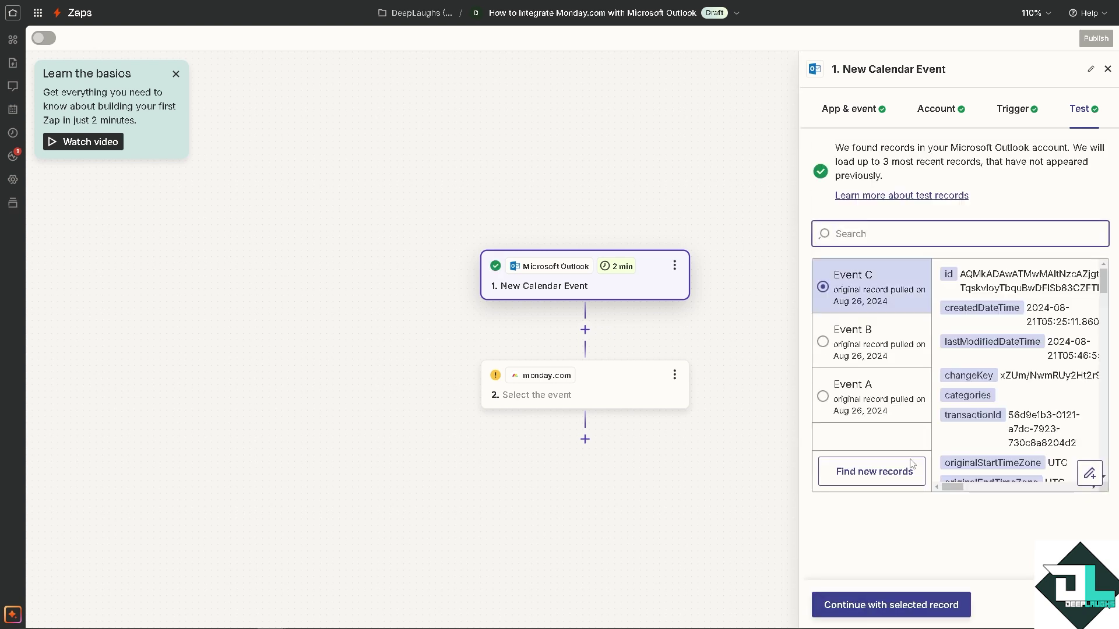
Set the monday.com action to Change Multiple Columns Value and start the monday.com sign-in.
click(607, 388)
click(910, 216)
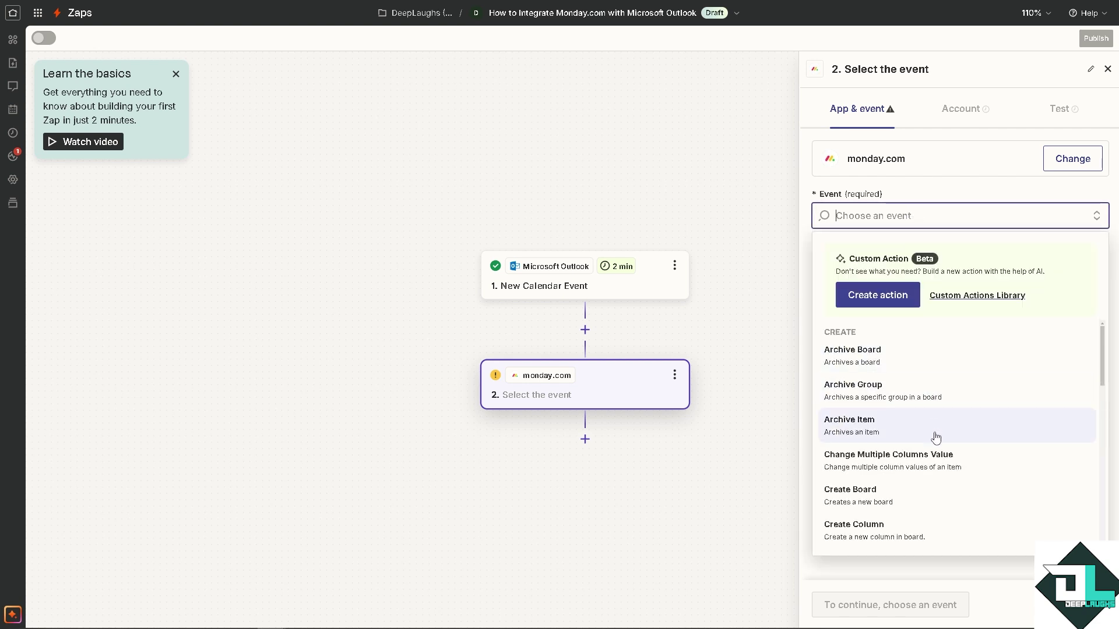
click(901, 470)
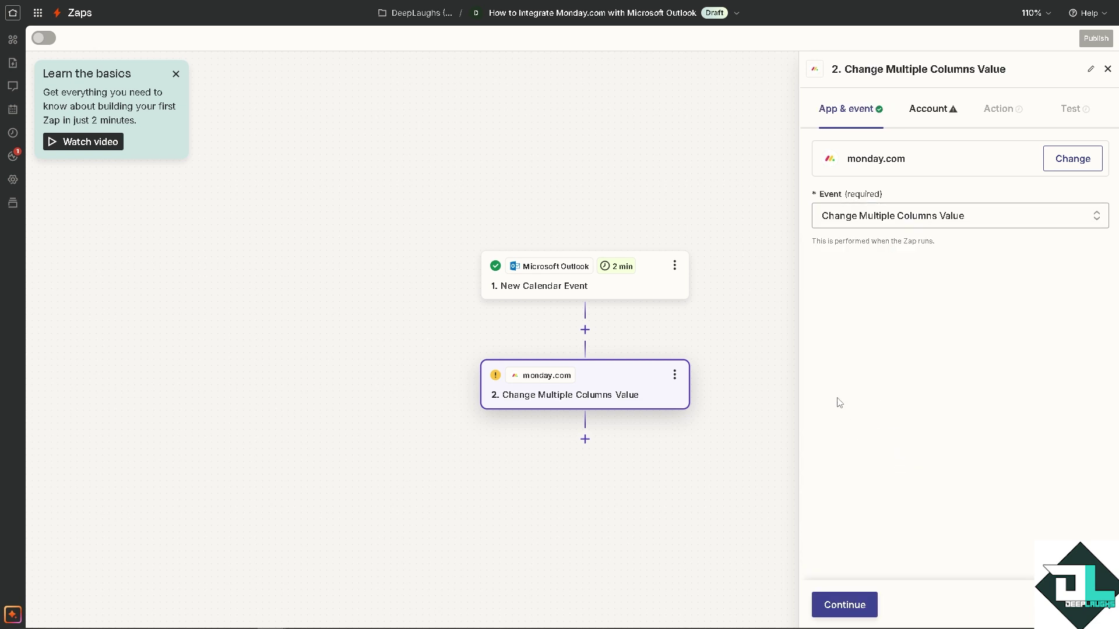
click(856, 605)
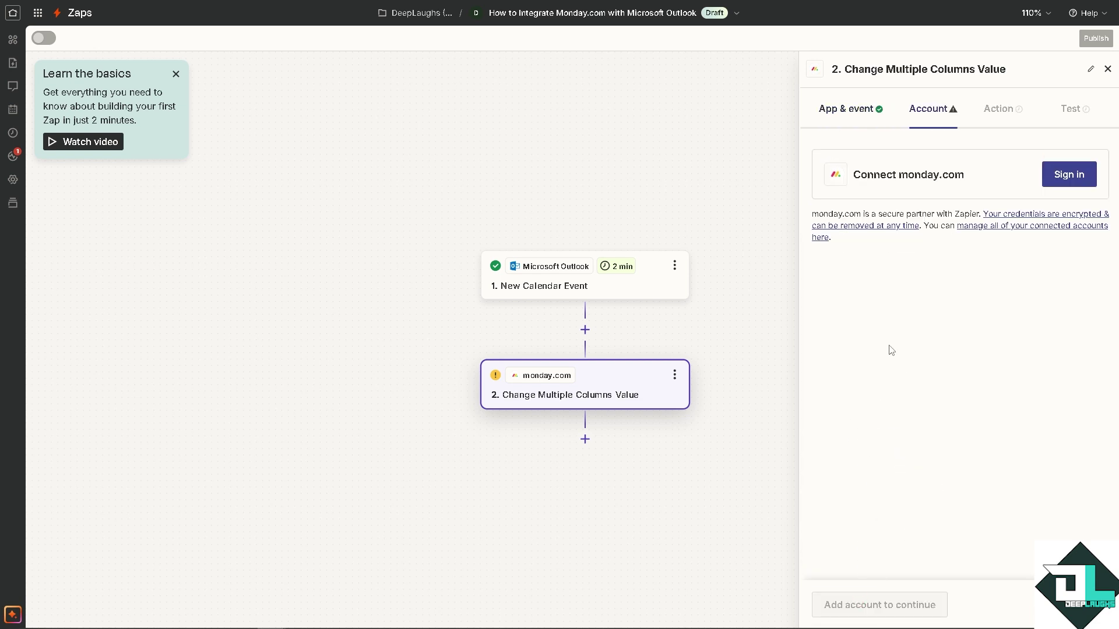
click(1069, 182)
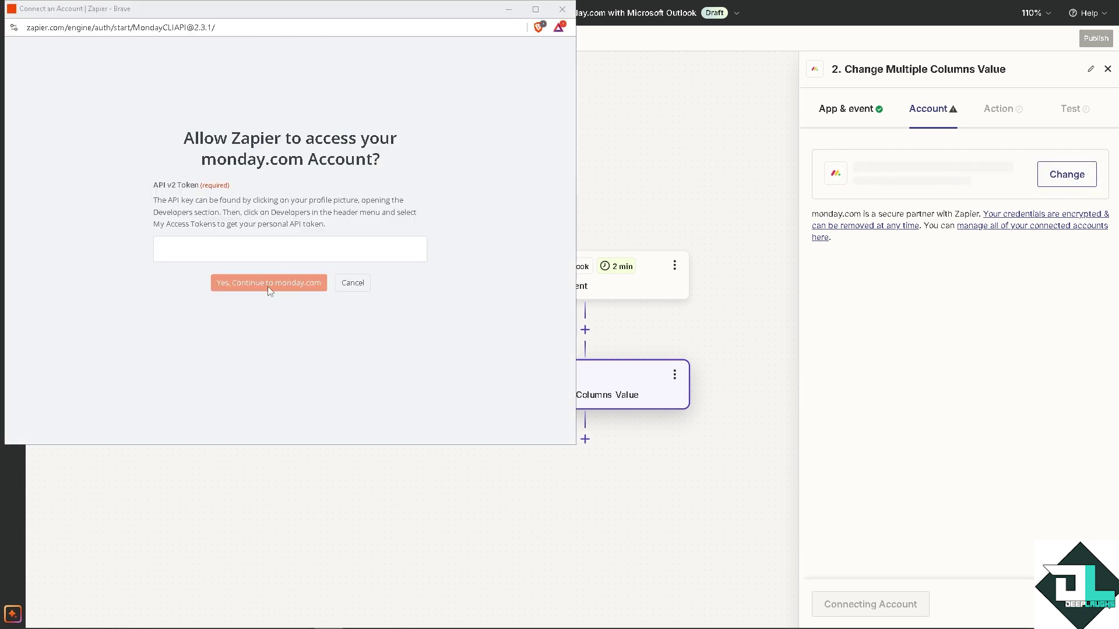
click(267, 287)
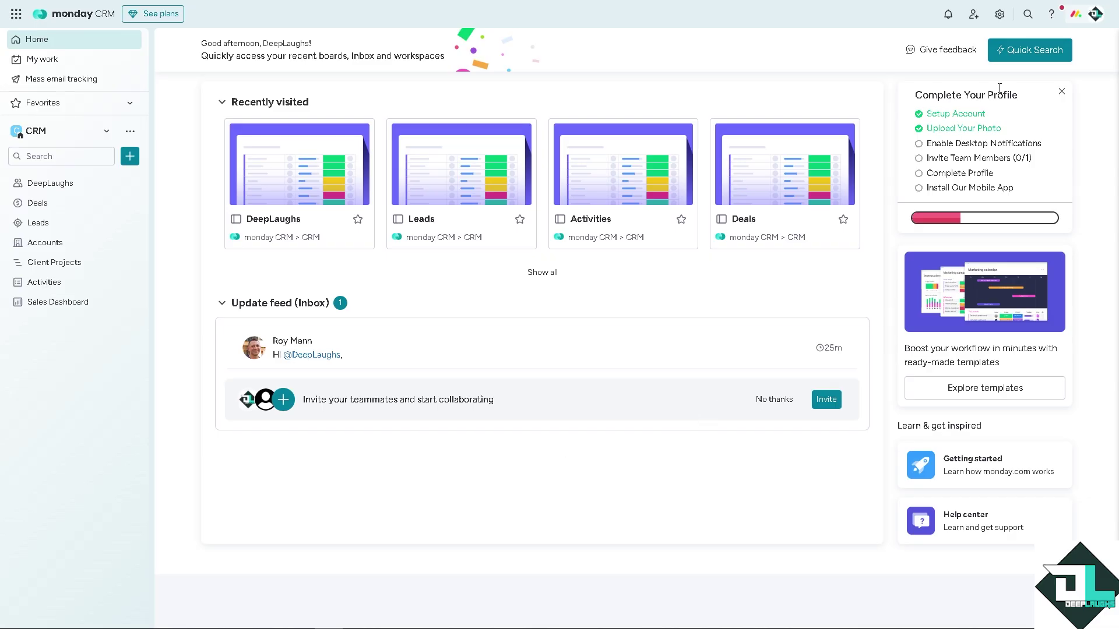
Reveal the personal API token under Developers > My access tokens and copy it.
click(1096, 16)
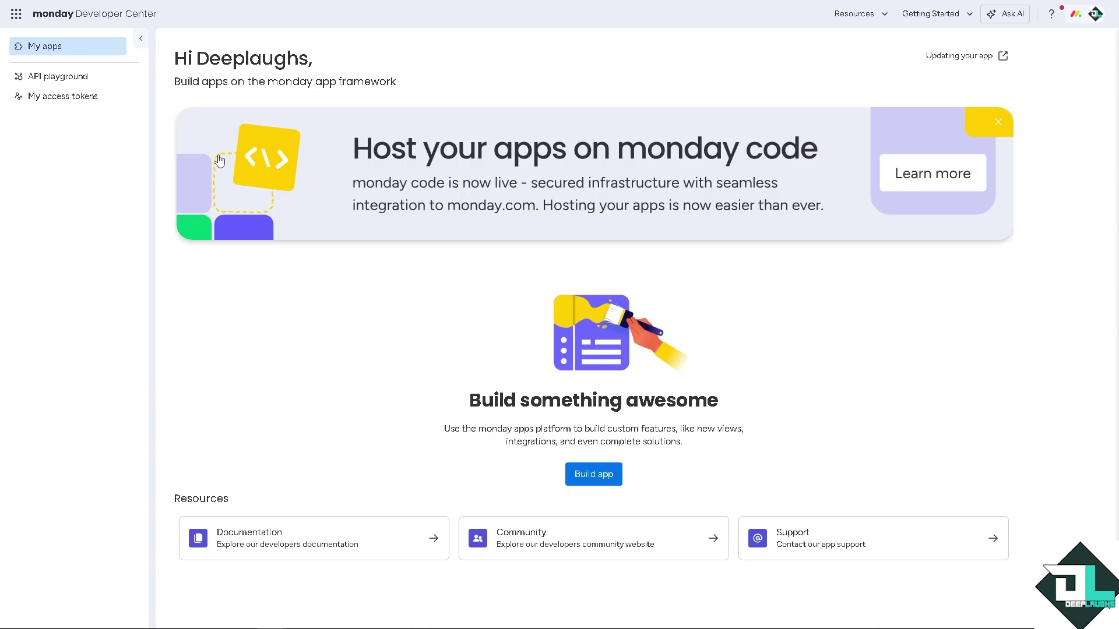
click(62, 83)
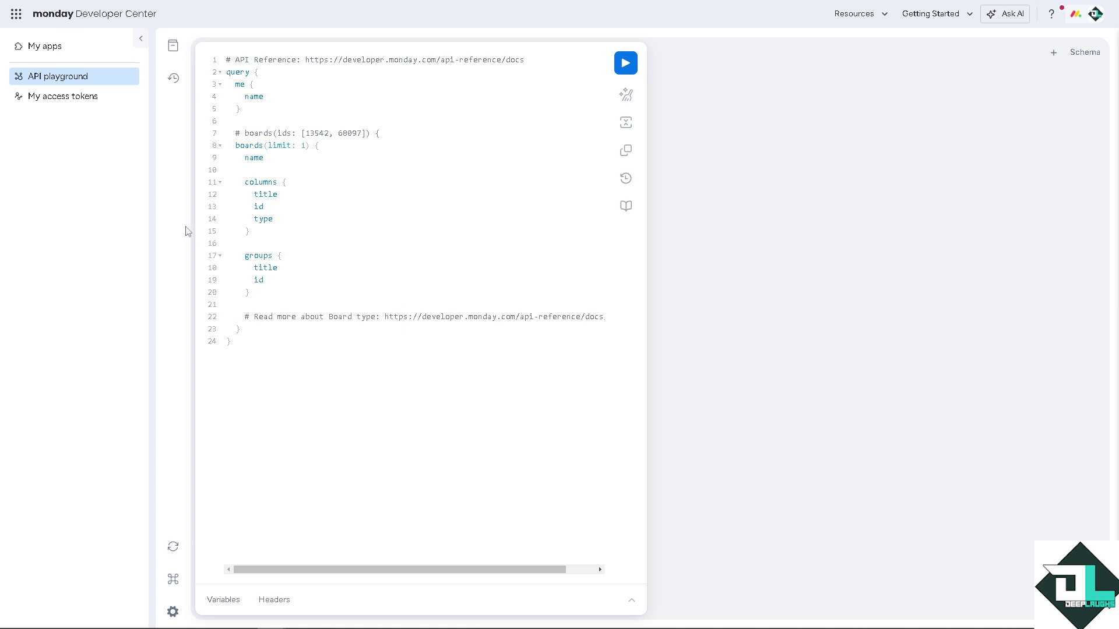
click(81, 104)
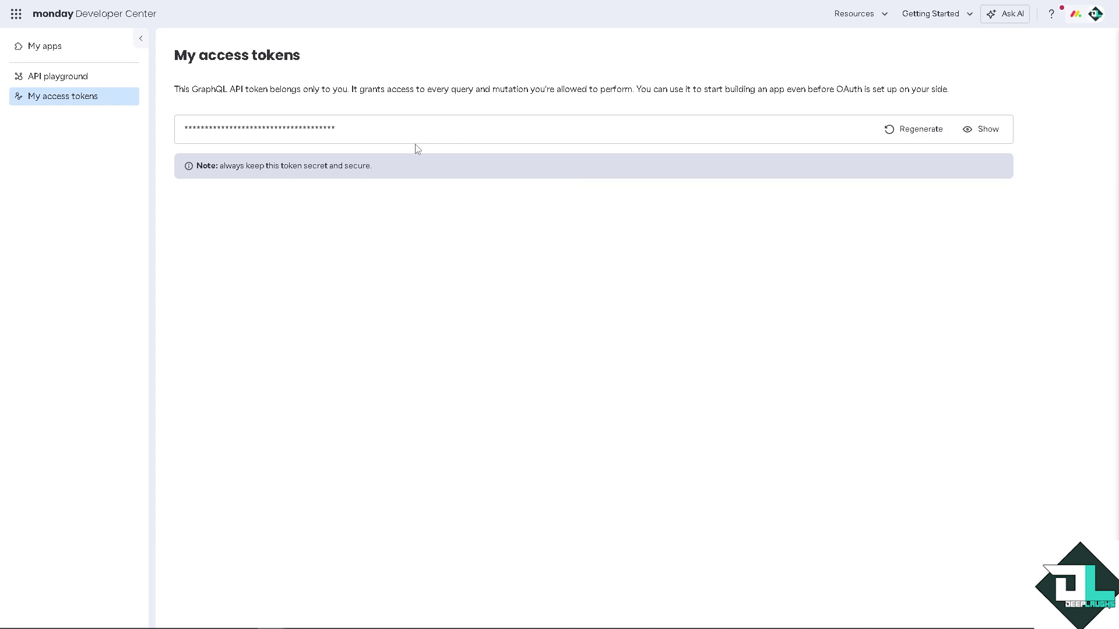
click(988, 130)
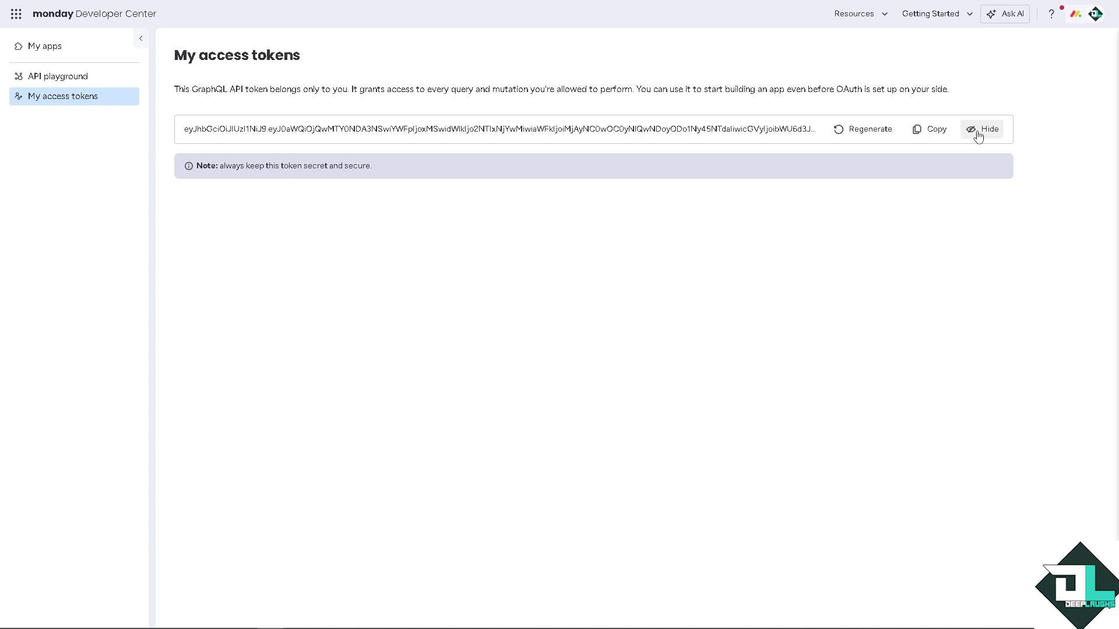
click(931, 130)
Connect the monday.com account in Zapier by pasting the copied API token.
key(alt+Tab)
click(267, 246)
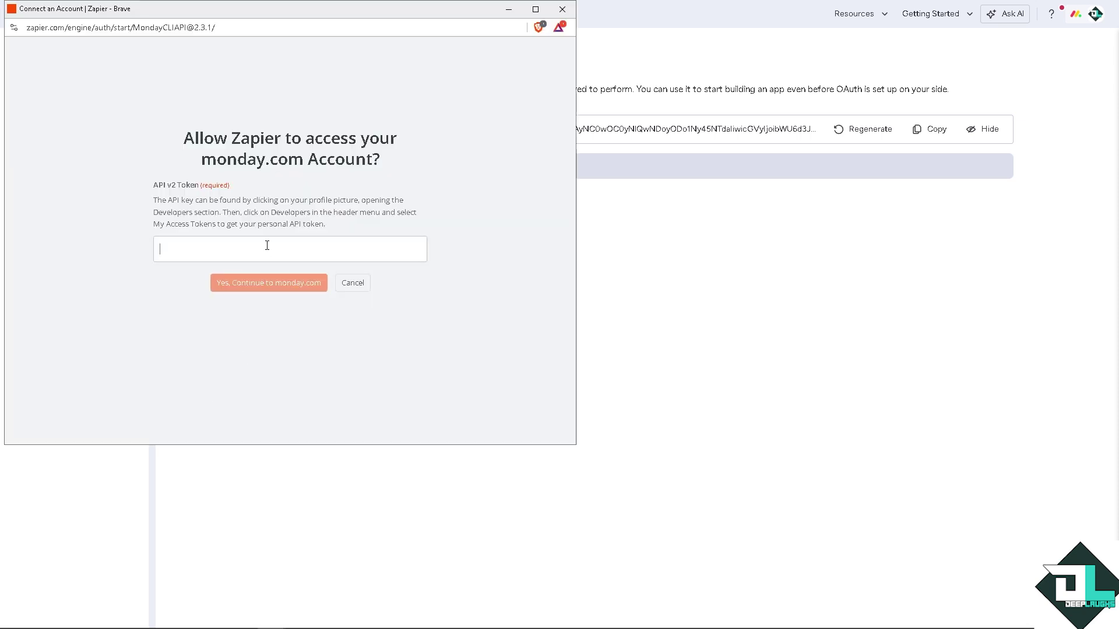
key(ctrl+v)
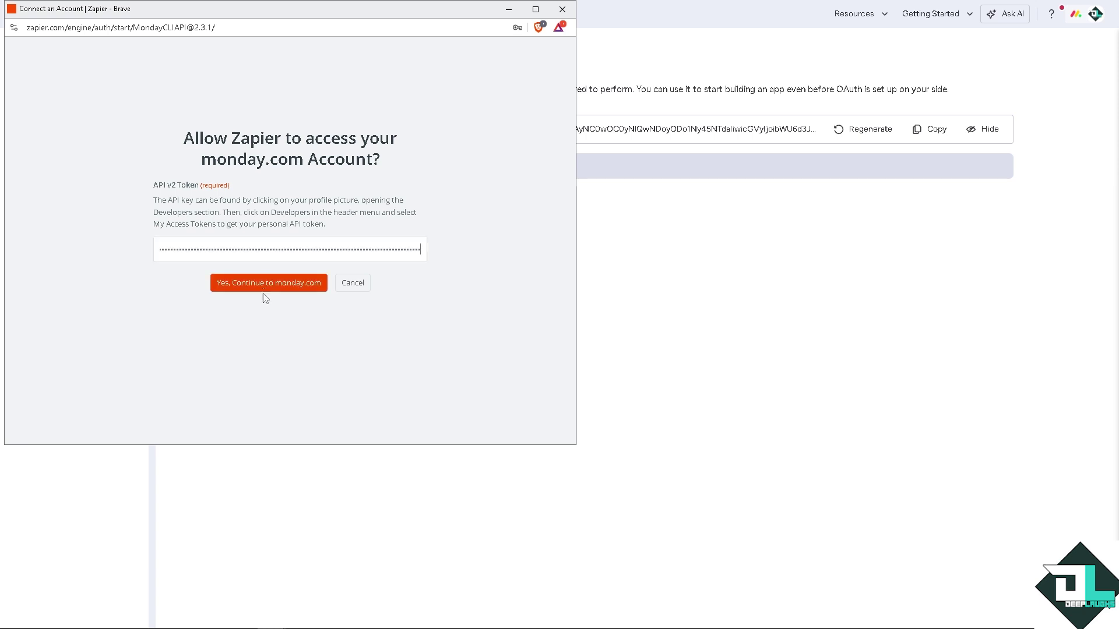
click(270, 289)
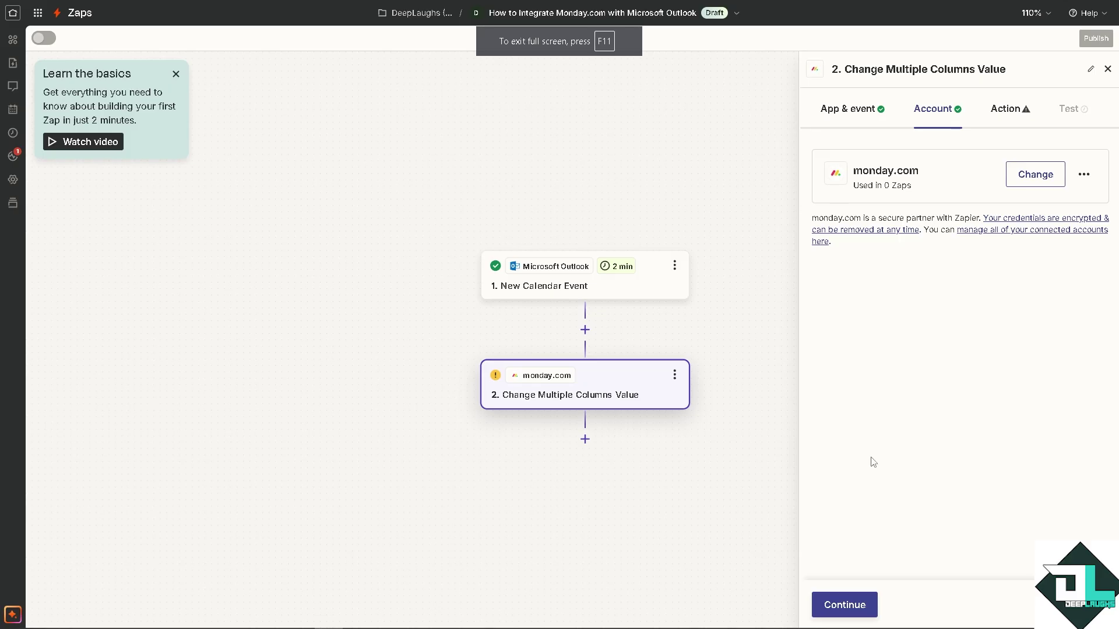
click(843, 606)
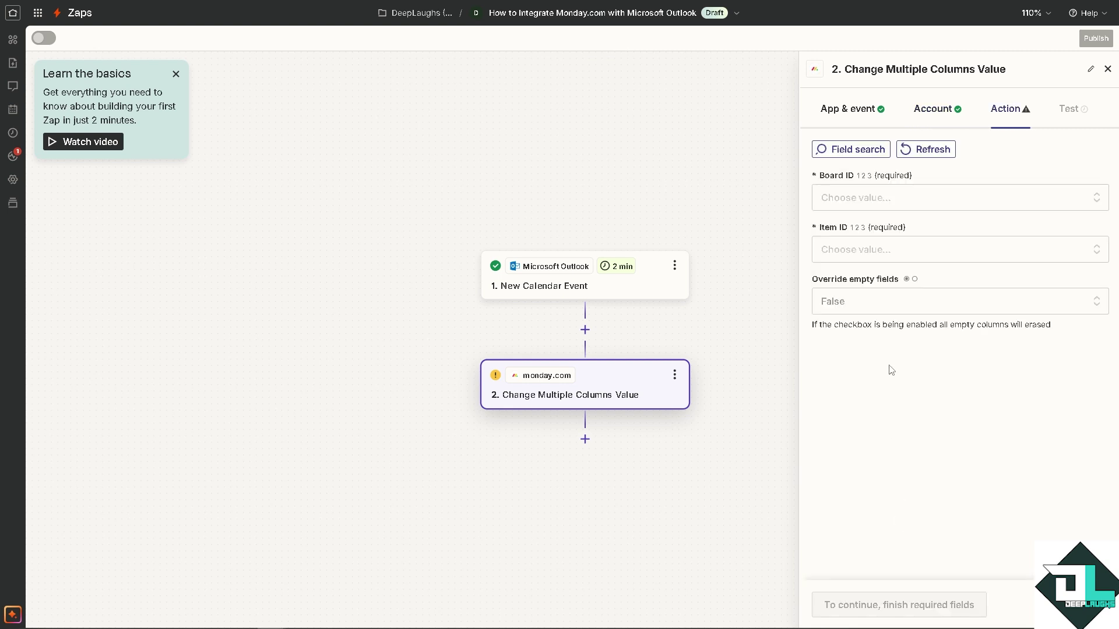
Set the action to update item Deep on board DeepLaughs with Type Lead and Title CEO.
click(904, 201)
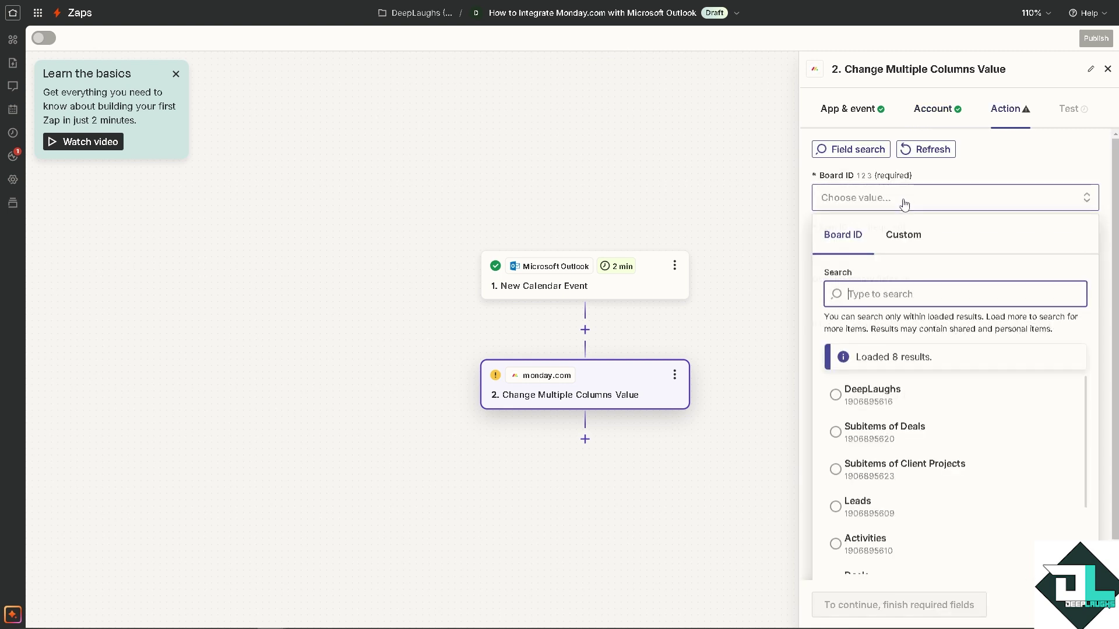
click(900, 392)
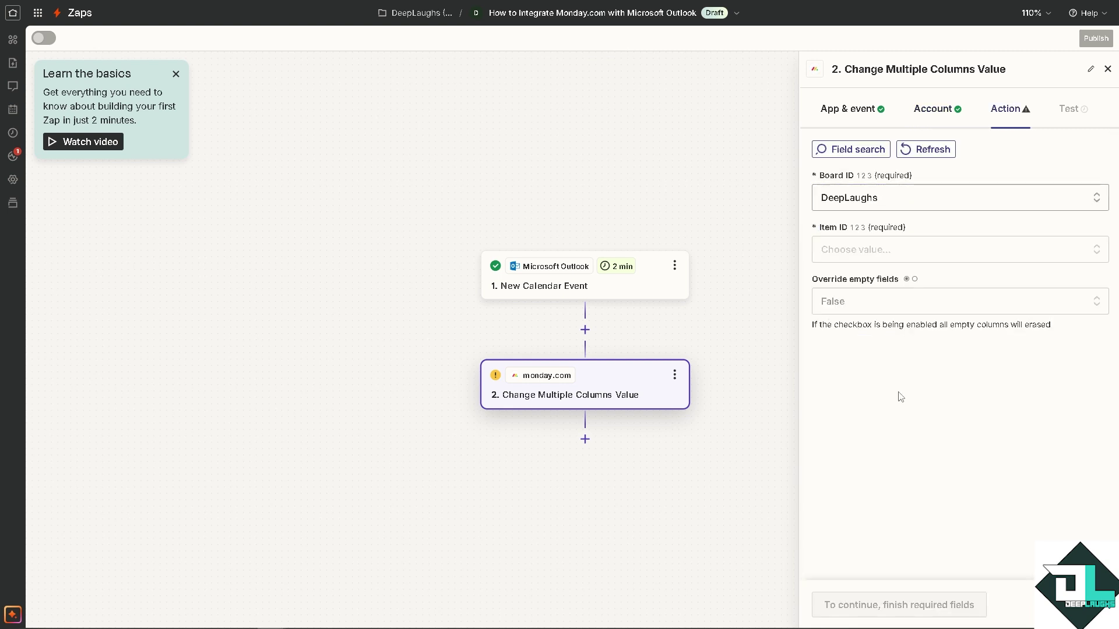
click(901, 250)
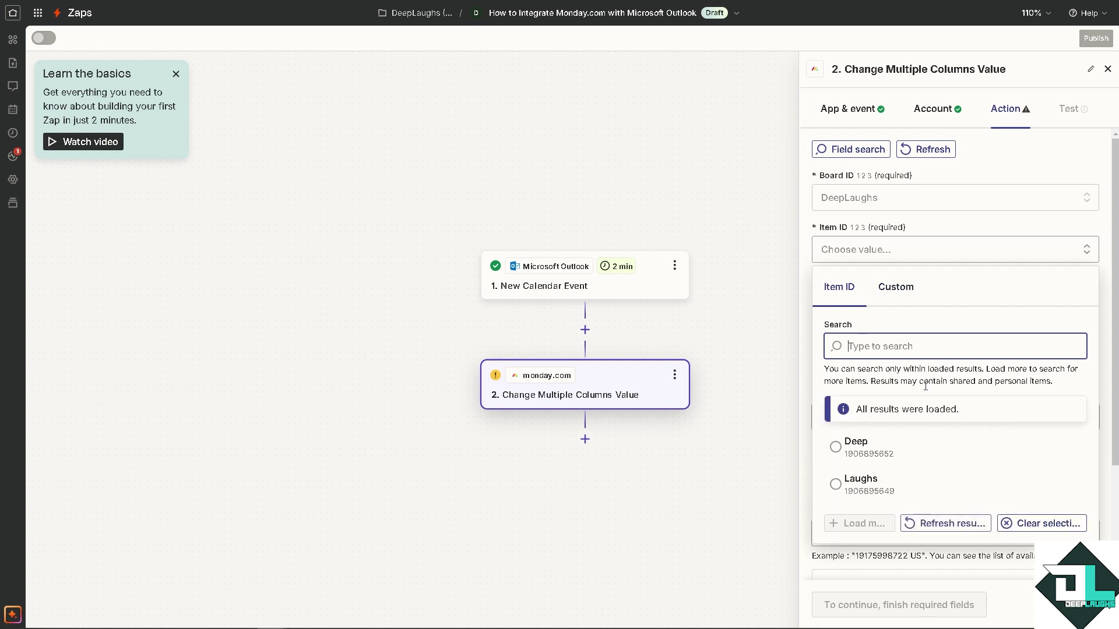
click(894, 447)
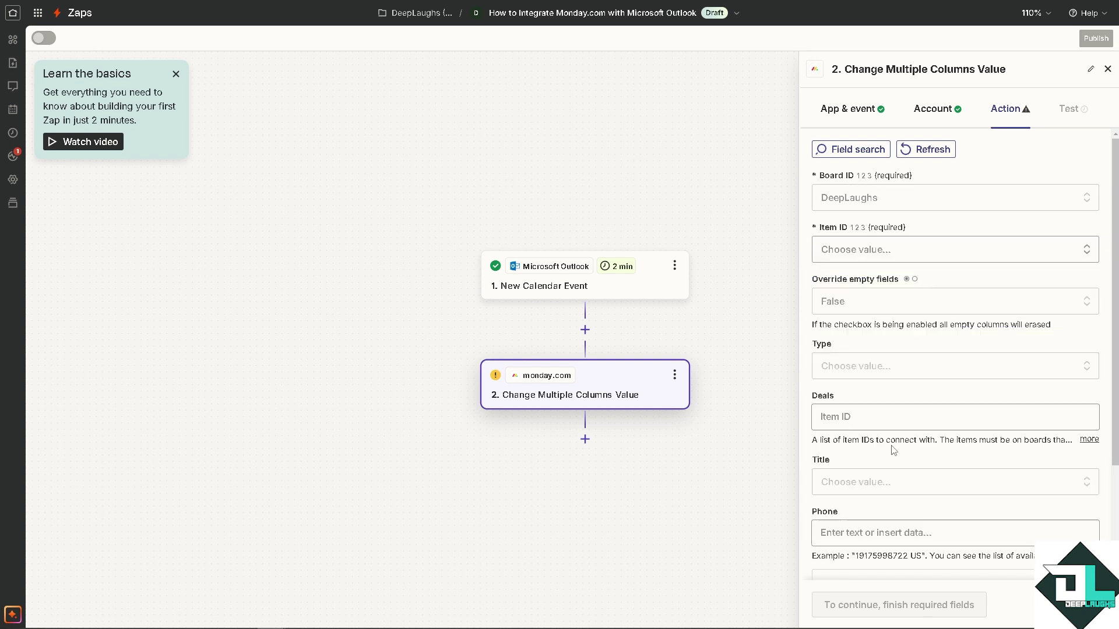
click(901, 368)
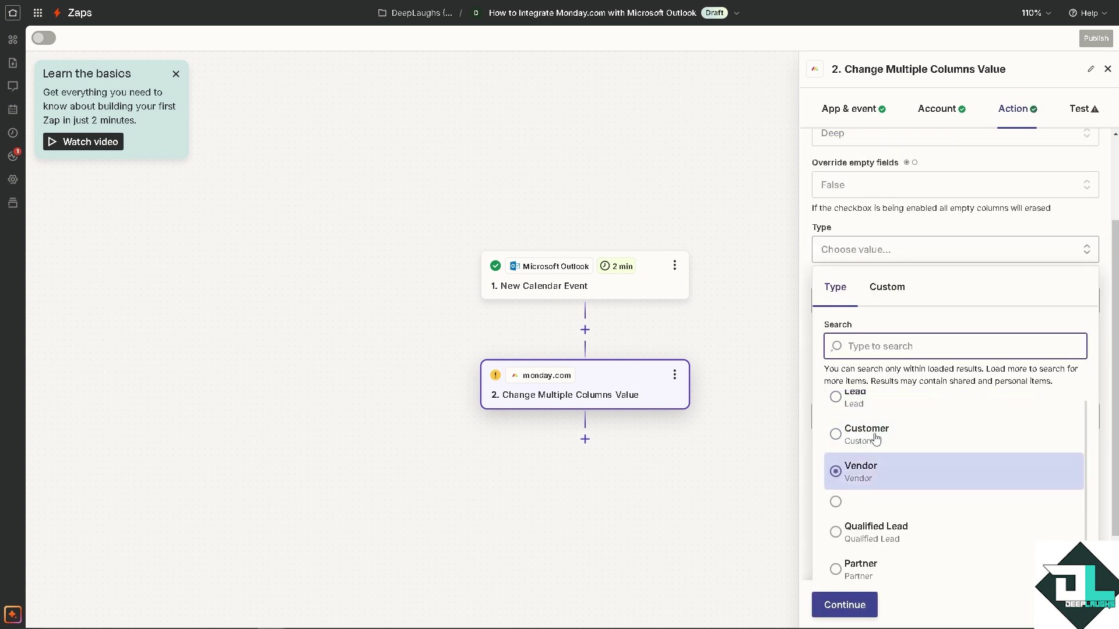
click(873, 410)
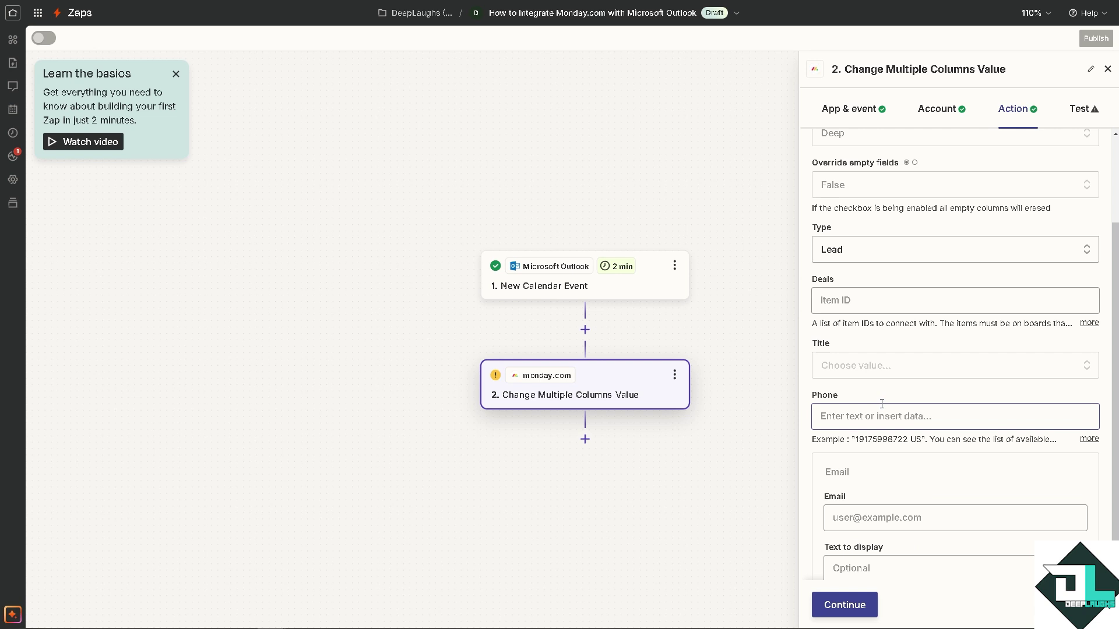
click(889, 366)
click(854, 446)
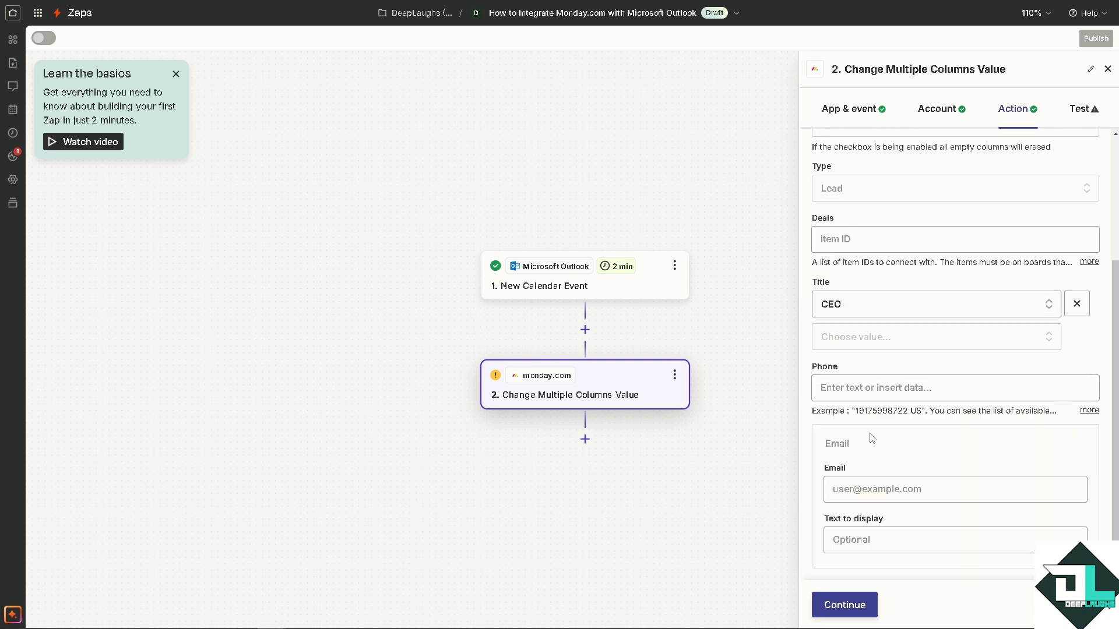
Leave the Phone and Email fields unmapped and proceed to the action test.
click(898, 392)
click(819, 342)
click(884, 489)
click(857, 609)
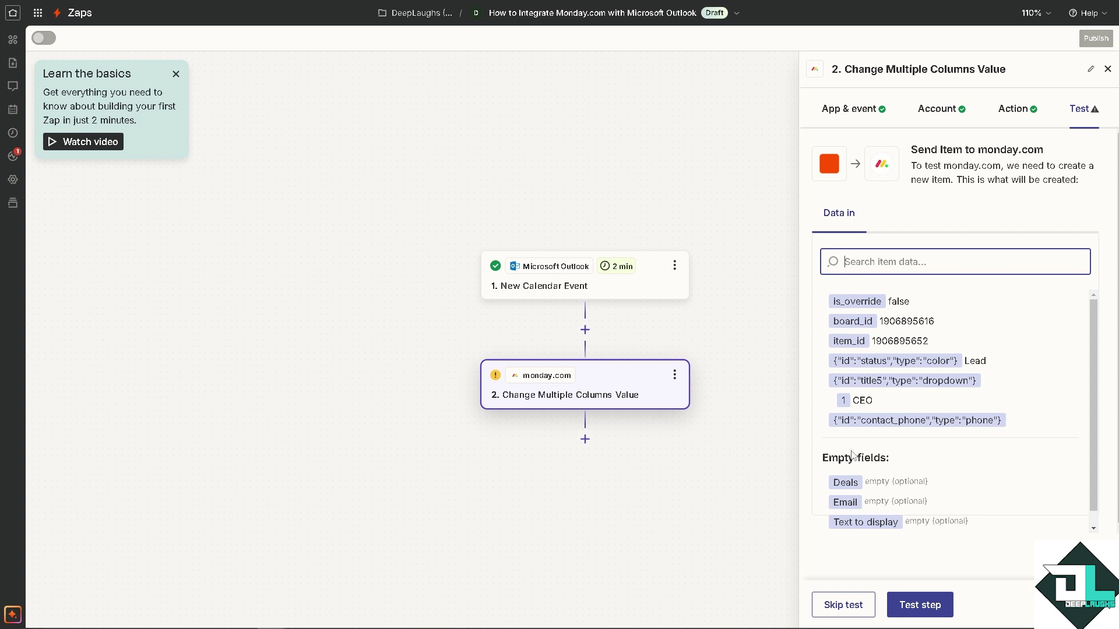
Skip the monday.com action test so the step is marked complete.
click(839, 605)
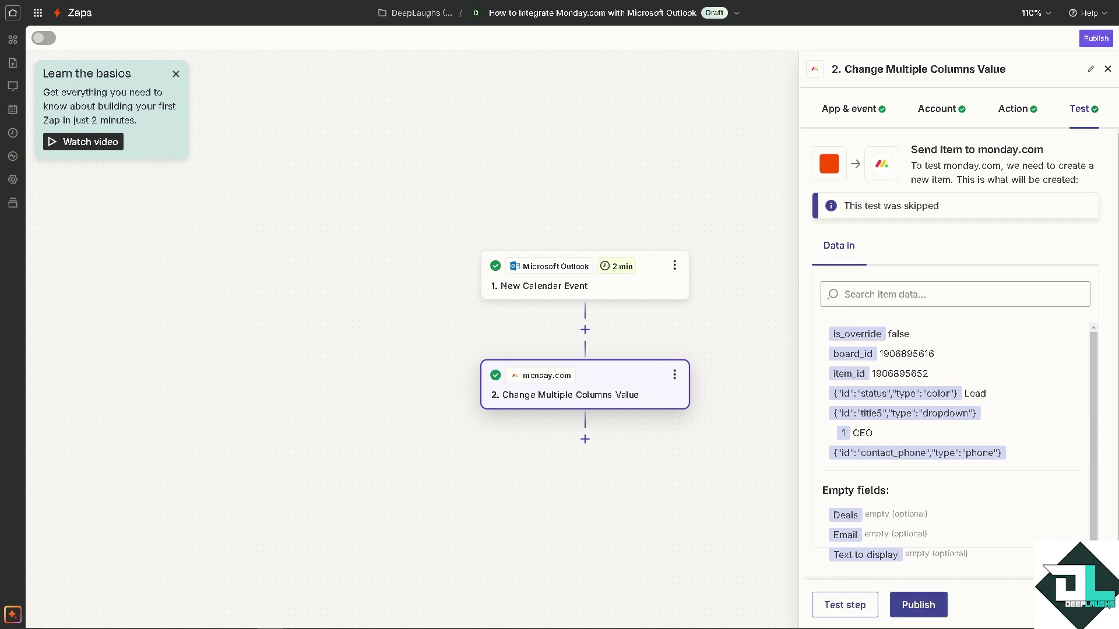